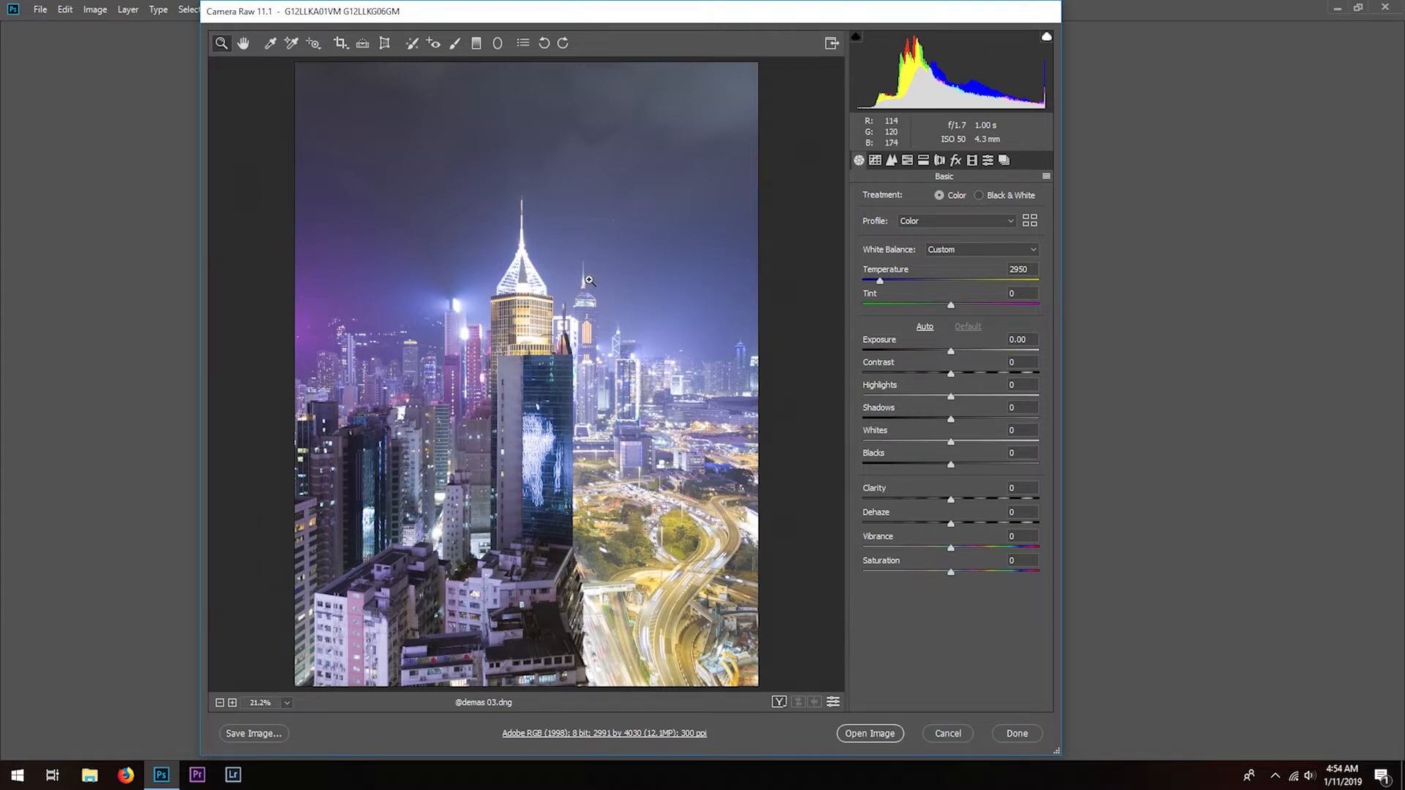
- Set the photo's Tint to +25 and its Exposure to +0.50
{"action": "type", "text": "25"}
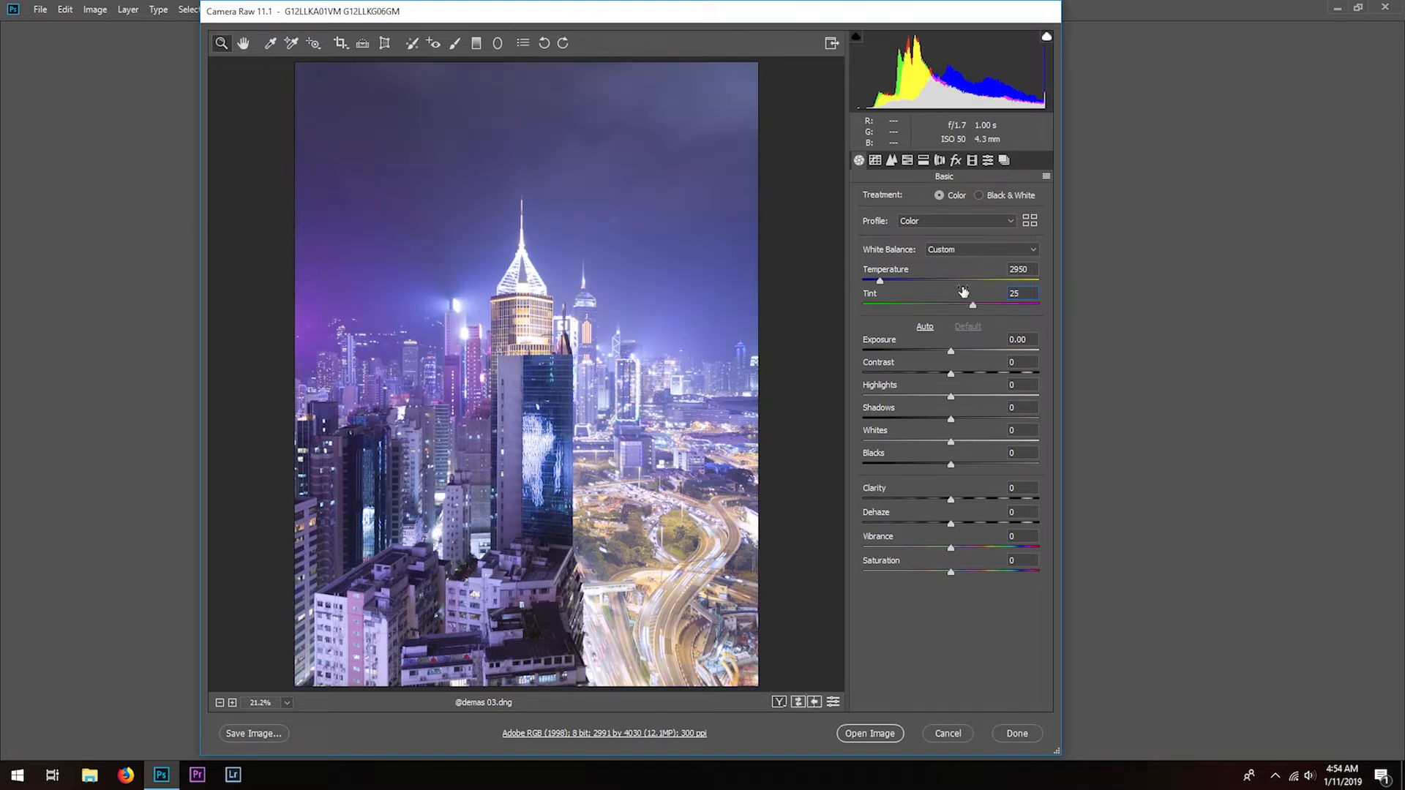
{"action": "left_click", "coordinate": [1023, 339]}
{"action": "key", "text": "BackSpace"}
{"action": "key", "text": "BackSpace"}
{"action": "type", "text": "50"}
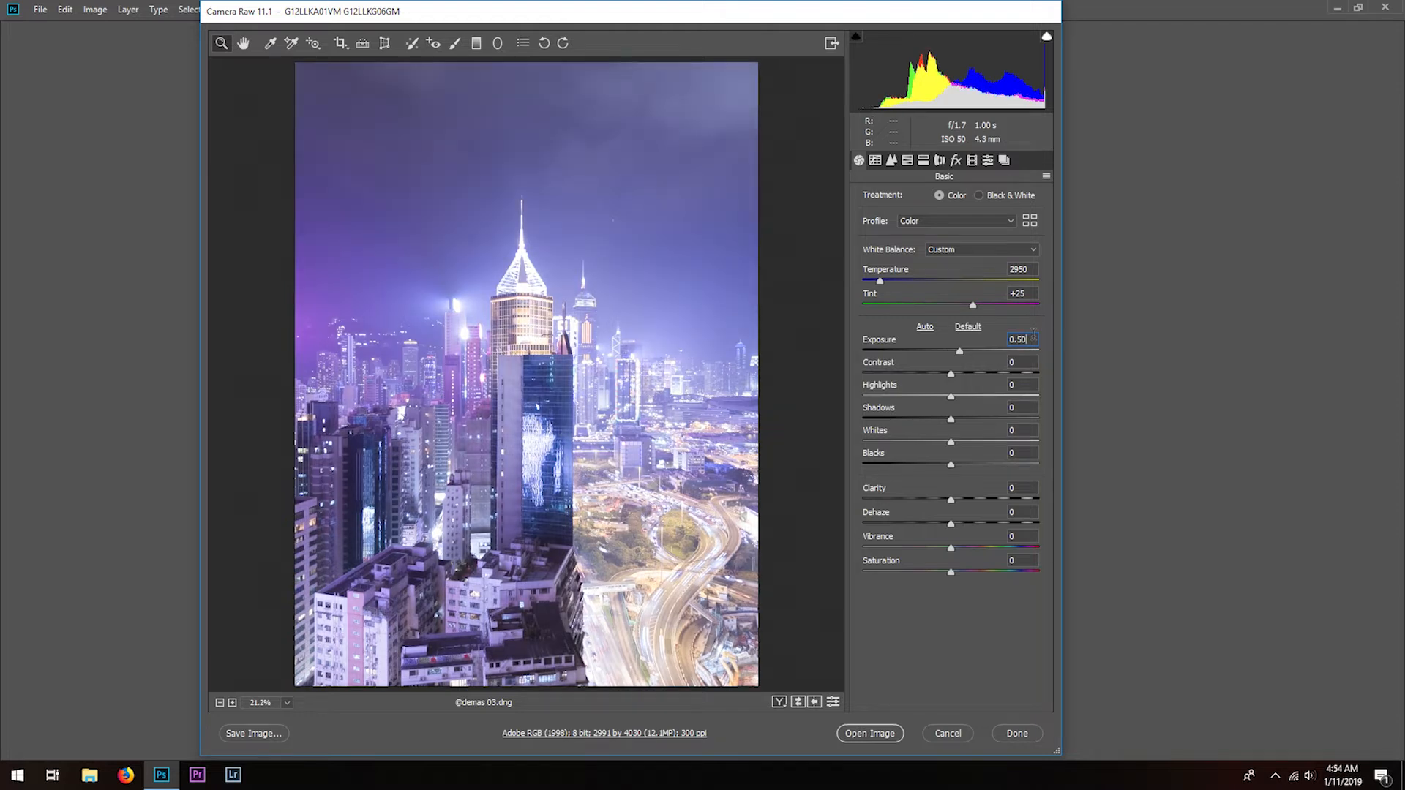
- Set the Contrast to +15 and lower the Highlights to -100
{"action": "left_click", "coordinate": [1030, 361]}
{"action": "type", "text": "15"}
{"action": "left_click", "coordinate": [1031, 384]}
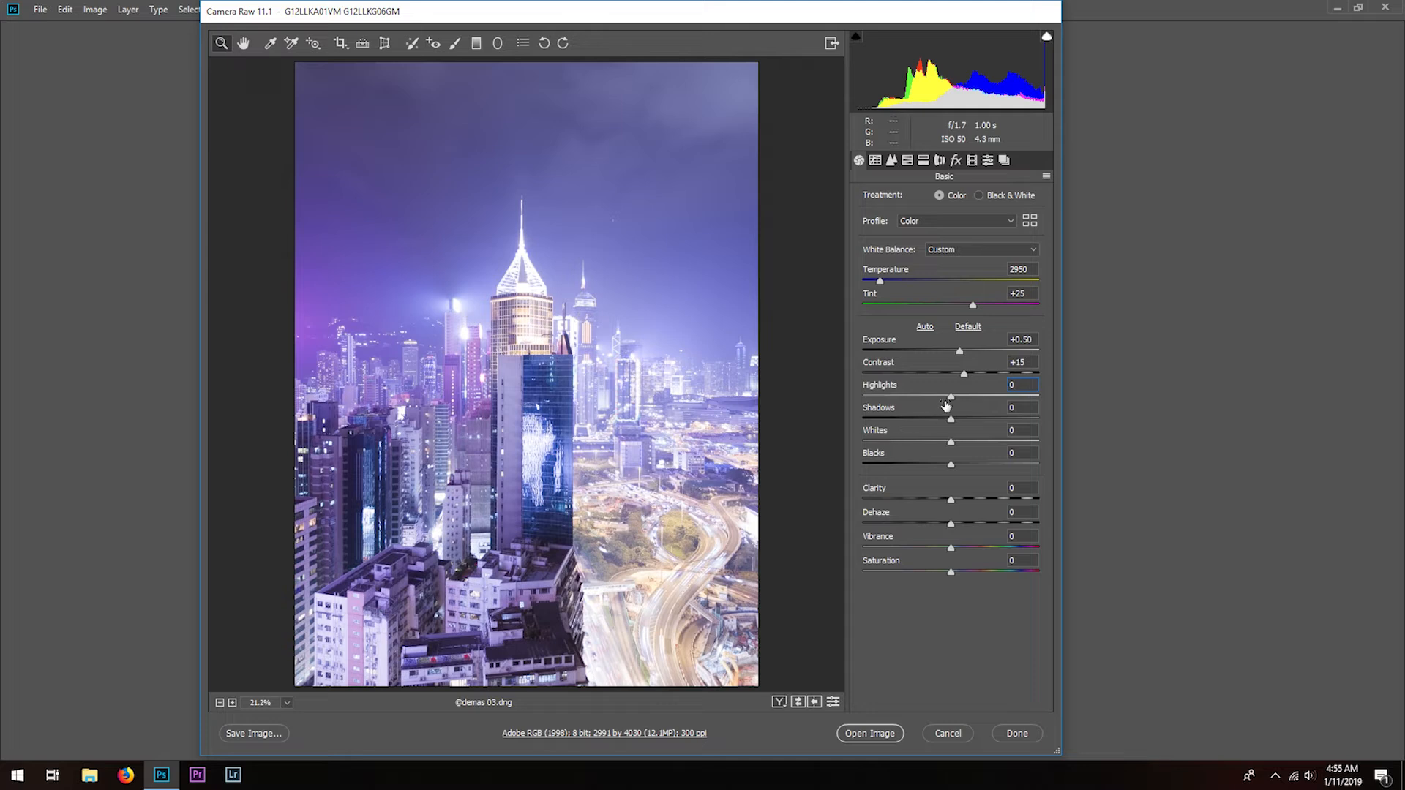
{"action": "left_click_drag", "start_coordinate": [951, 399], "coordinate": [769, 403]}
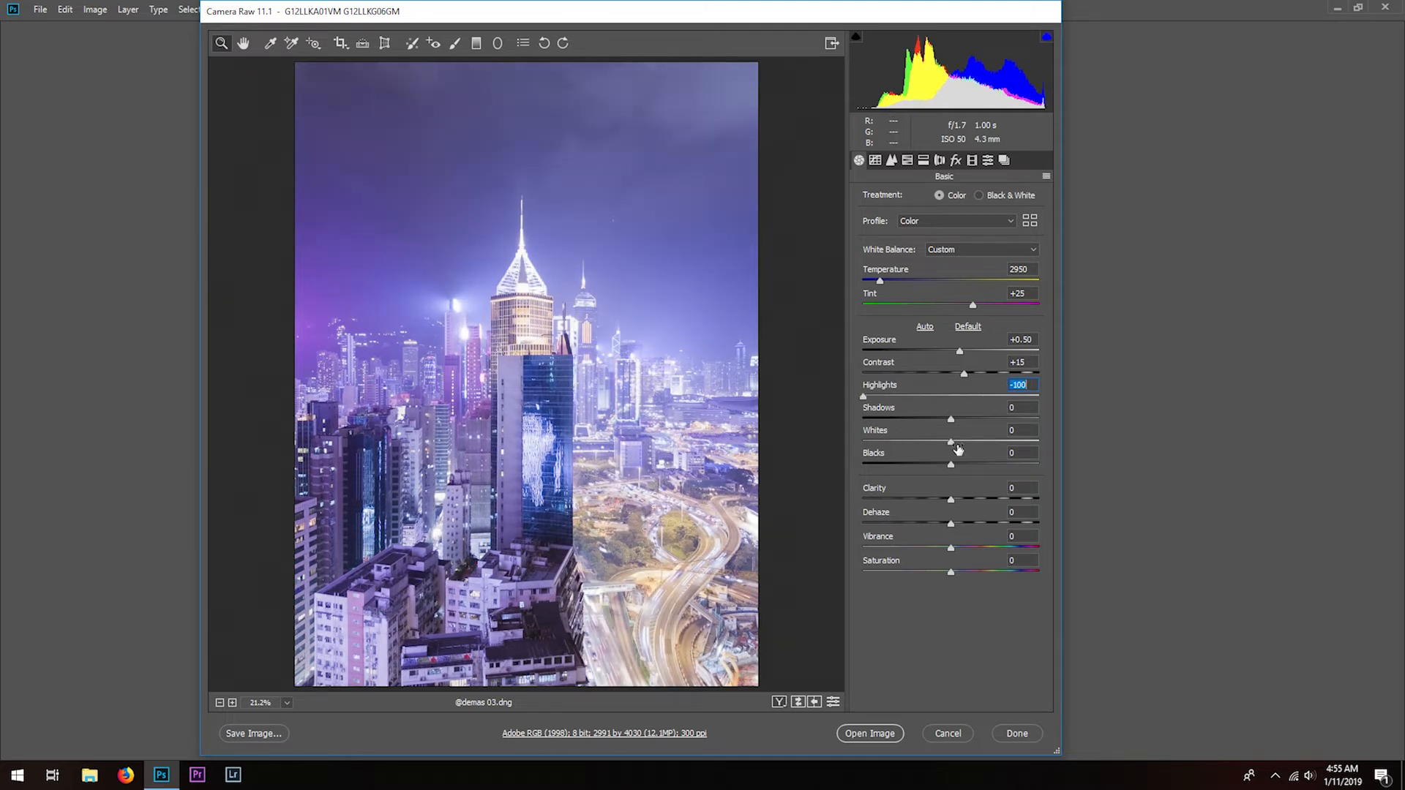
- Set the Shadows to +25, the Whites to -30 and the Blacks to -20
{"action": "left_click", "coordinate": [1024, 405]}
{"action": "left_click_drag", "start_coordinate": [1026, 407], "coordinate": [948, 404]}
{"action": "type", "text": "25"}
{"action": "key", "text": "Tab"}
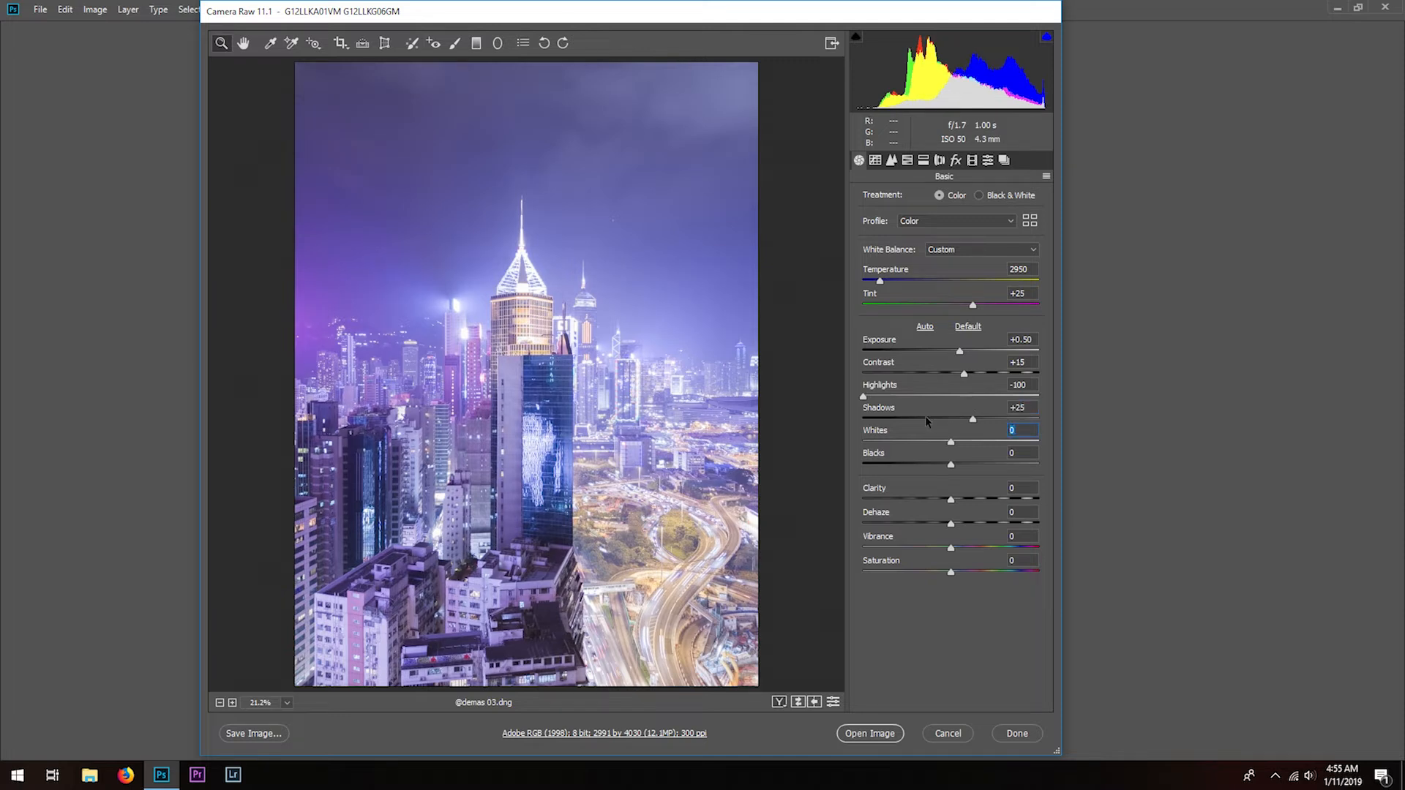
{"action": "type", "text": "-30"}
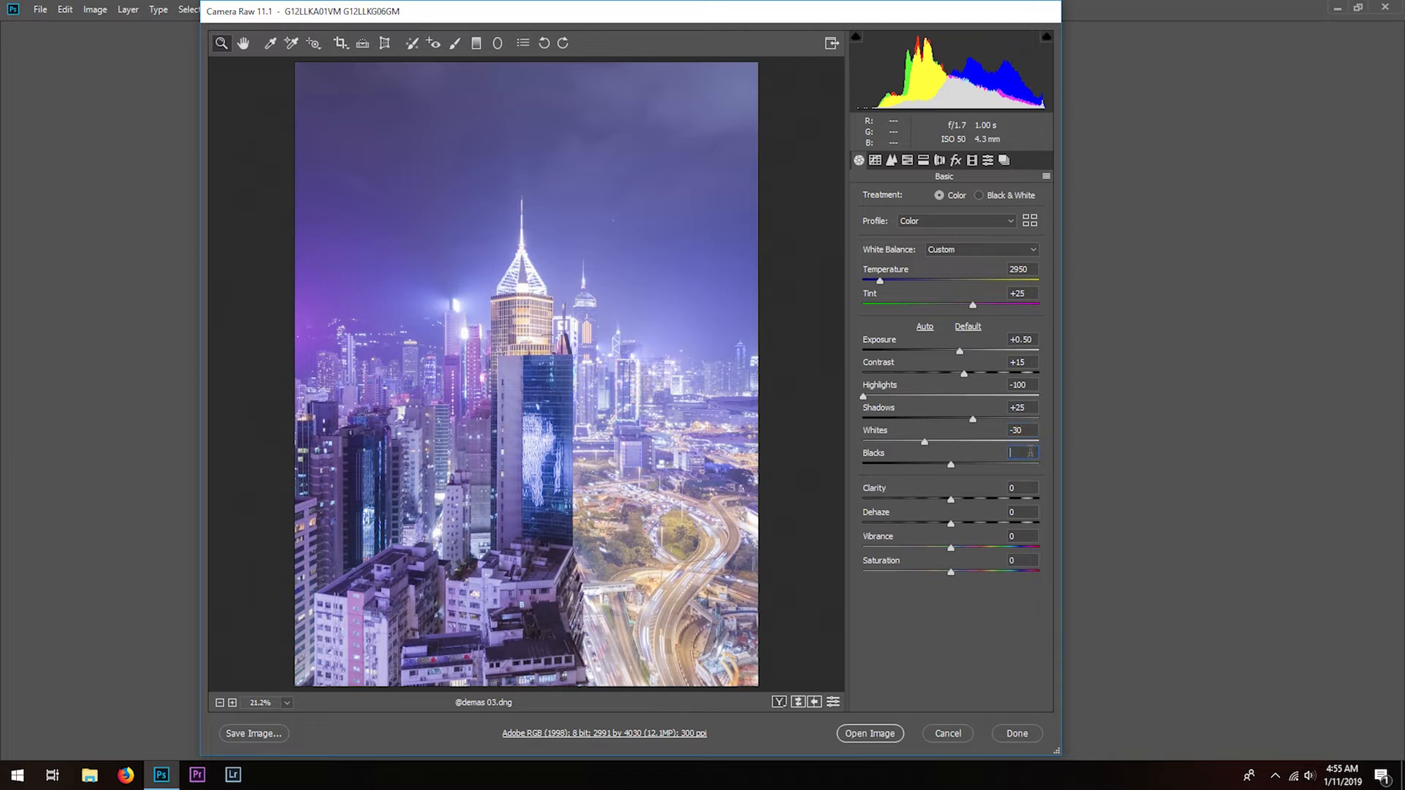
{"action": "type", "text": "-20"}
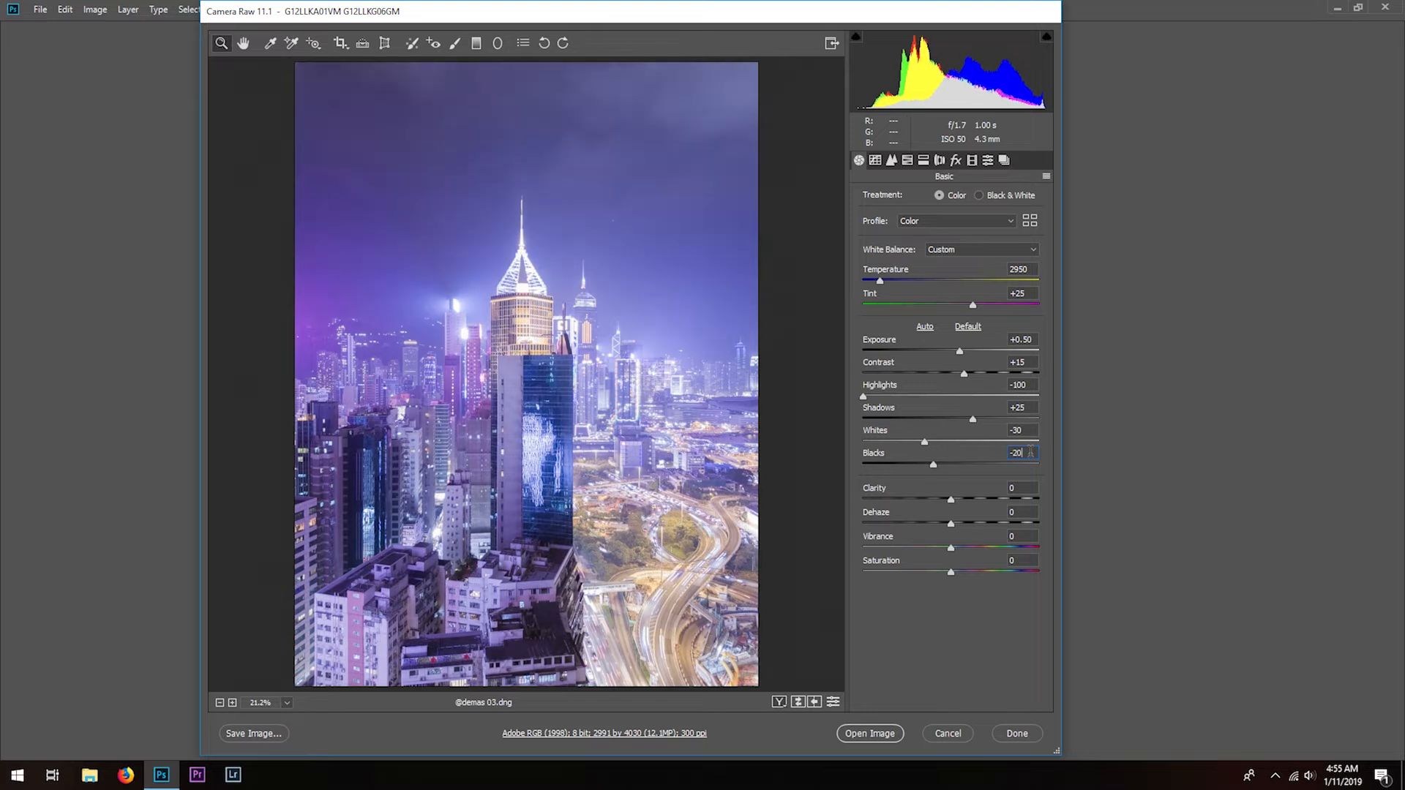
- Compare the photo before and after the basic tonal adjustments, returning to the edited version
{"action": "left_click", "coordinate": [798, 703]}
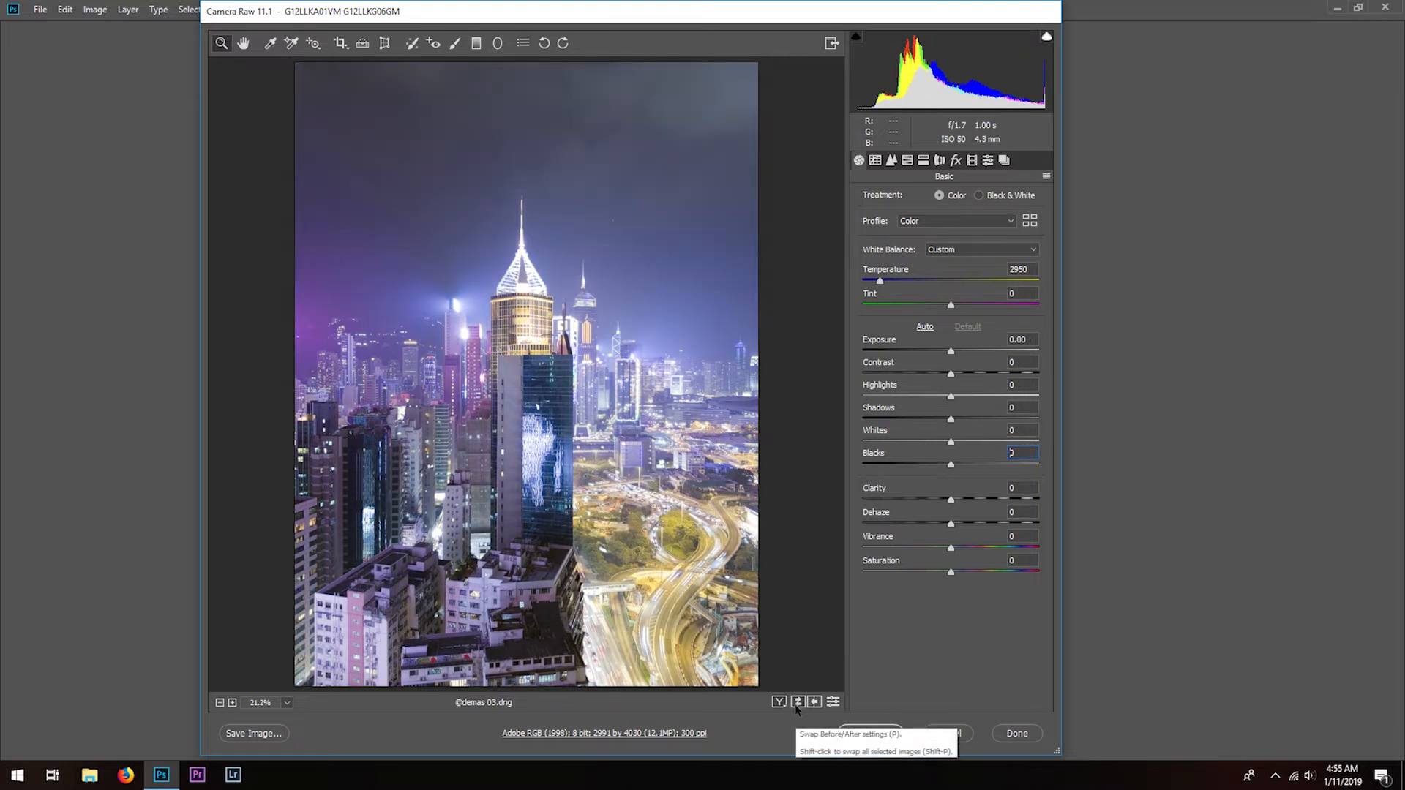
{"action": "left_click", "coordinate": [798, 703]}
{"action": "left_click", "coordinate": [797, 703]}
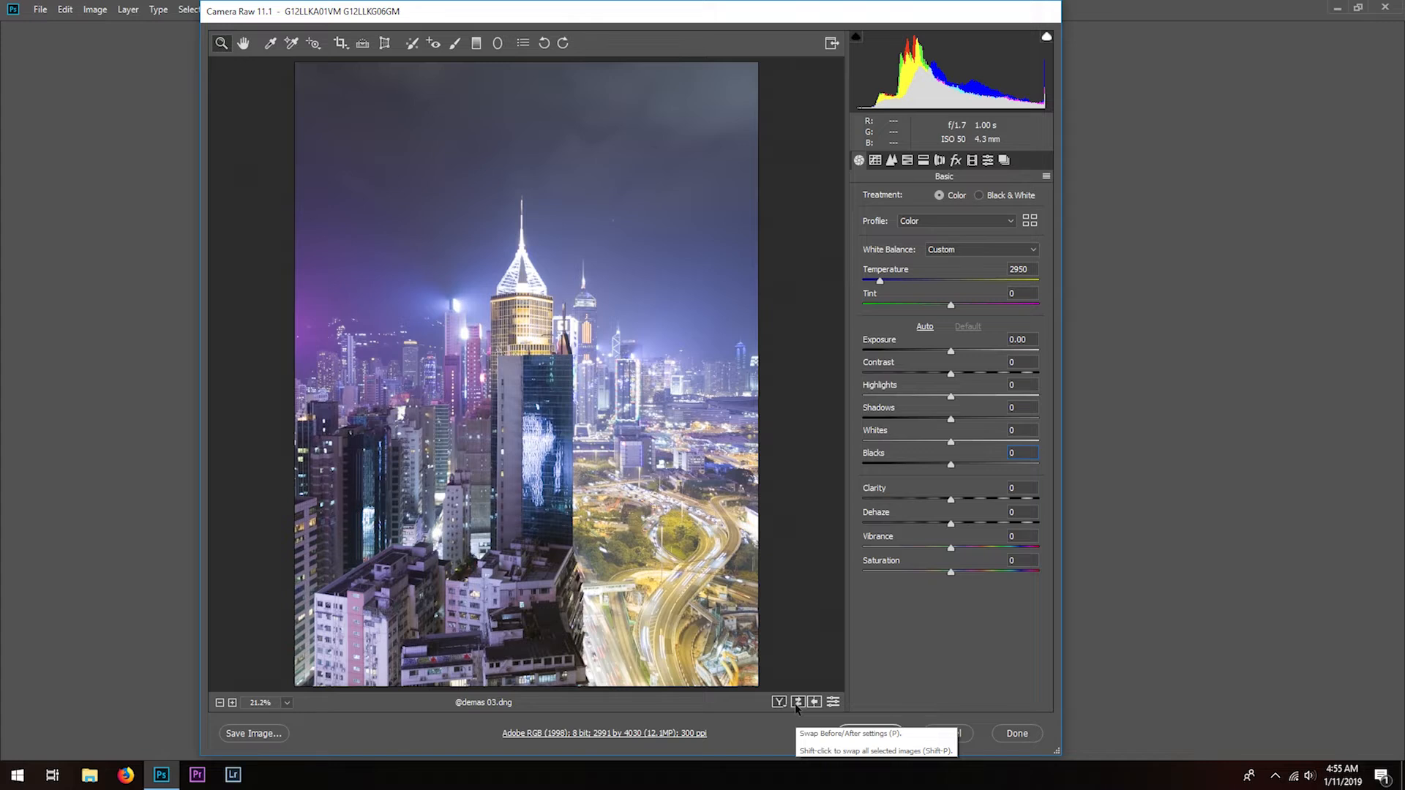
{"action": "left_click", "coordinate": [797, 703]}
- Set the Clarity to +25, the Dehaze to +10 and the Saturation to -10
{"action": "key", "text": "Tab"}
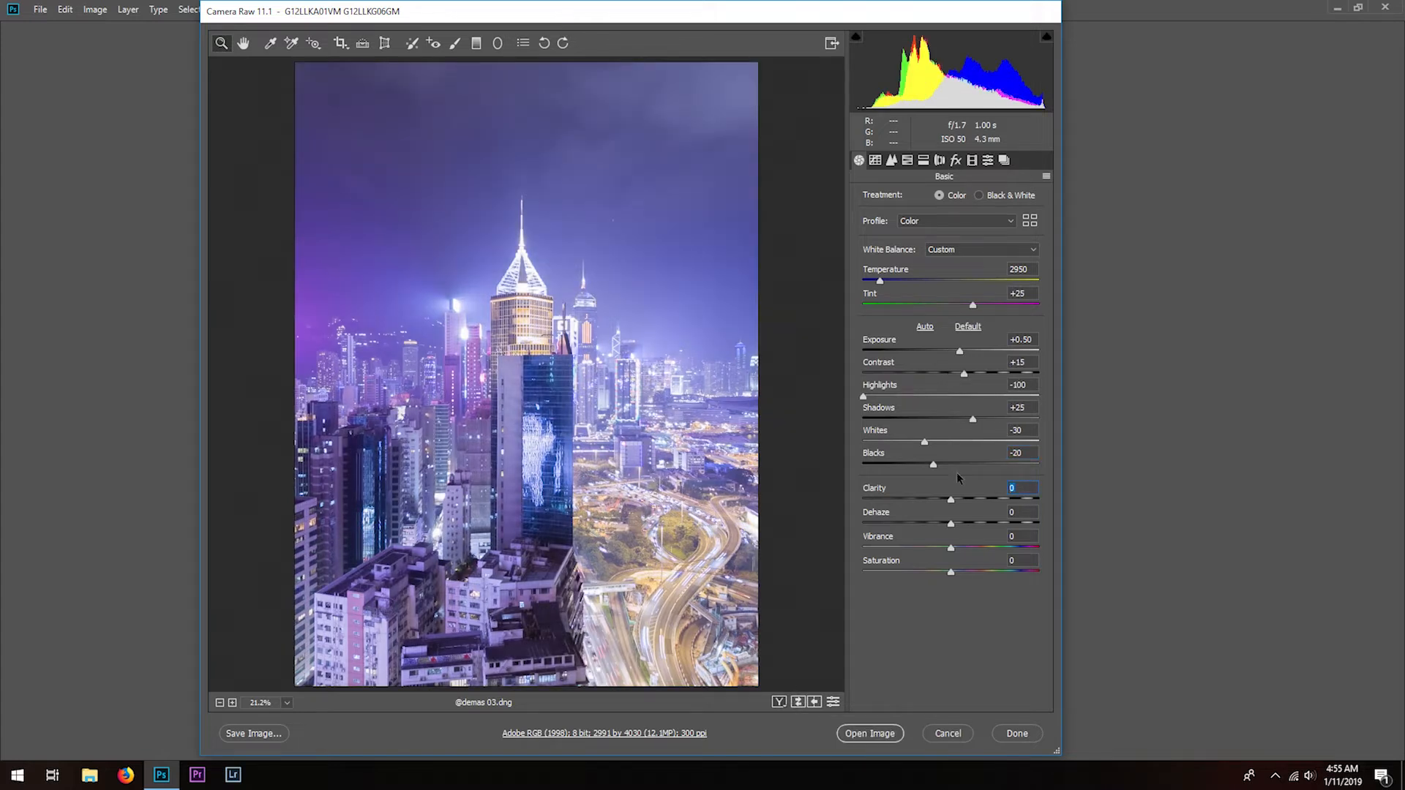
{"action": "type", "text": "25"}
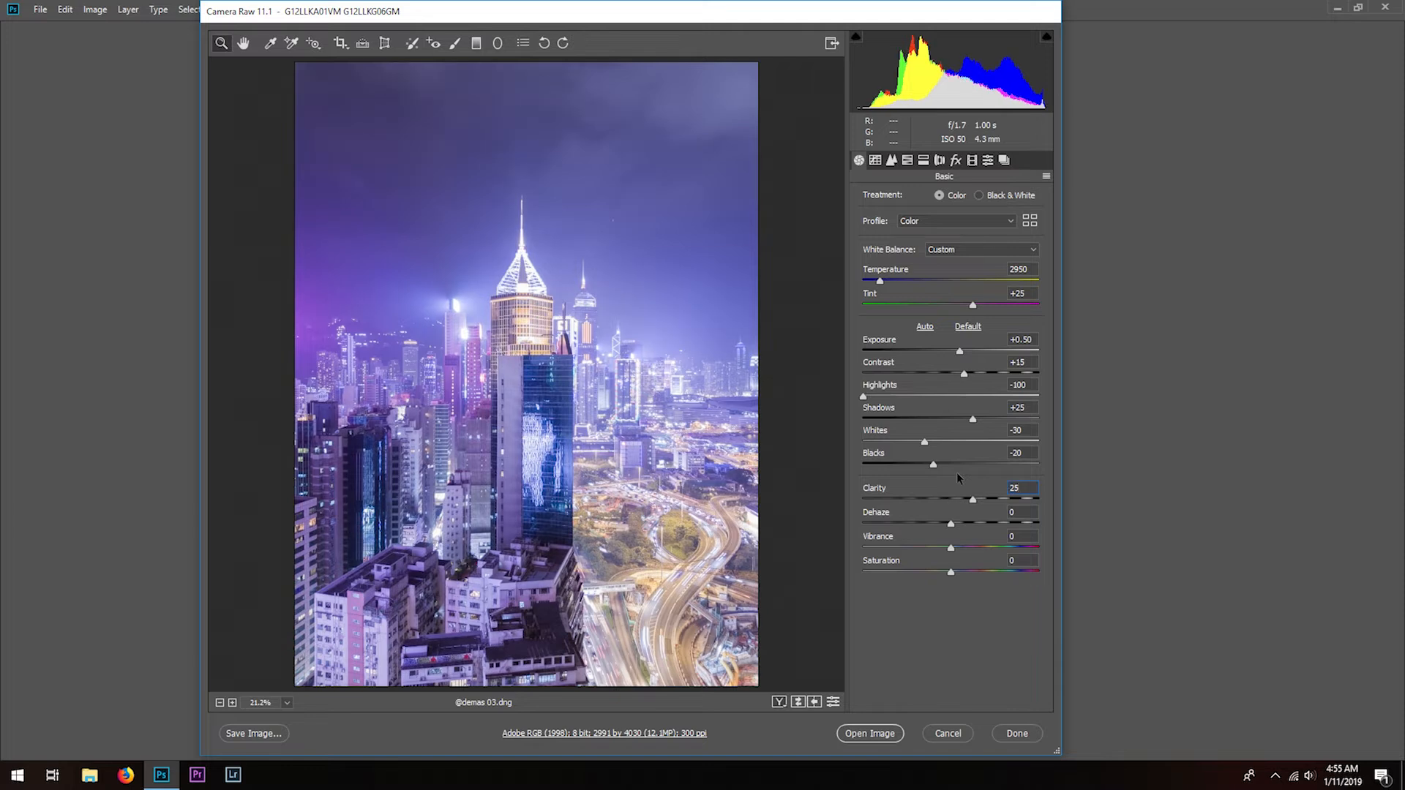
{"action": "left_click", "coordinate": [1013, 512]}
{"action": "type", "text": "10"}
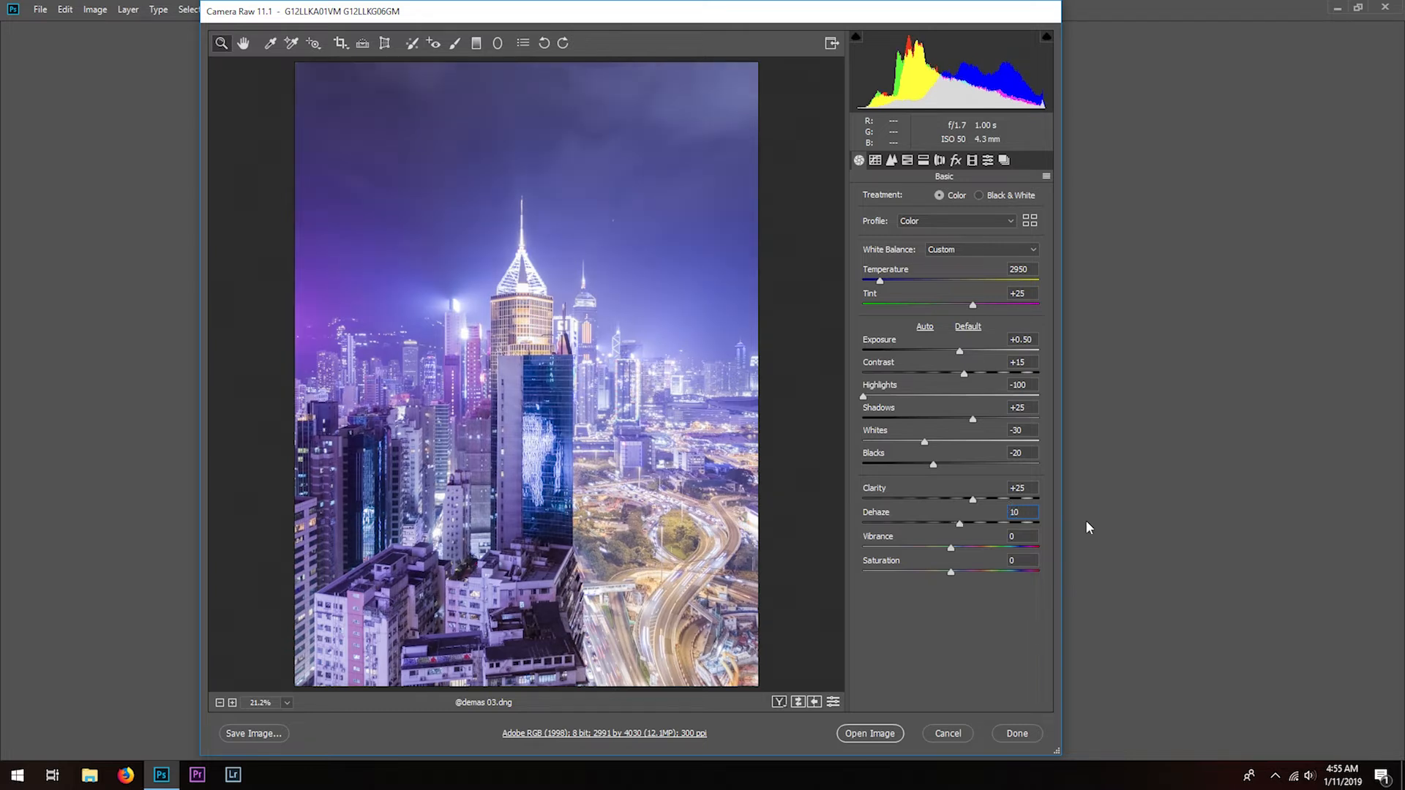
{"action": "left_click", "coordinate": [1032, 558]}
{"action": "type", "text": "-10"}
- On the RGB point tone curve, lower the white point to output 237 and add a shadow point at input 46, output 32
{"action": "left_click", "coordinate": [891, 160]}
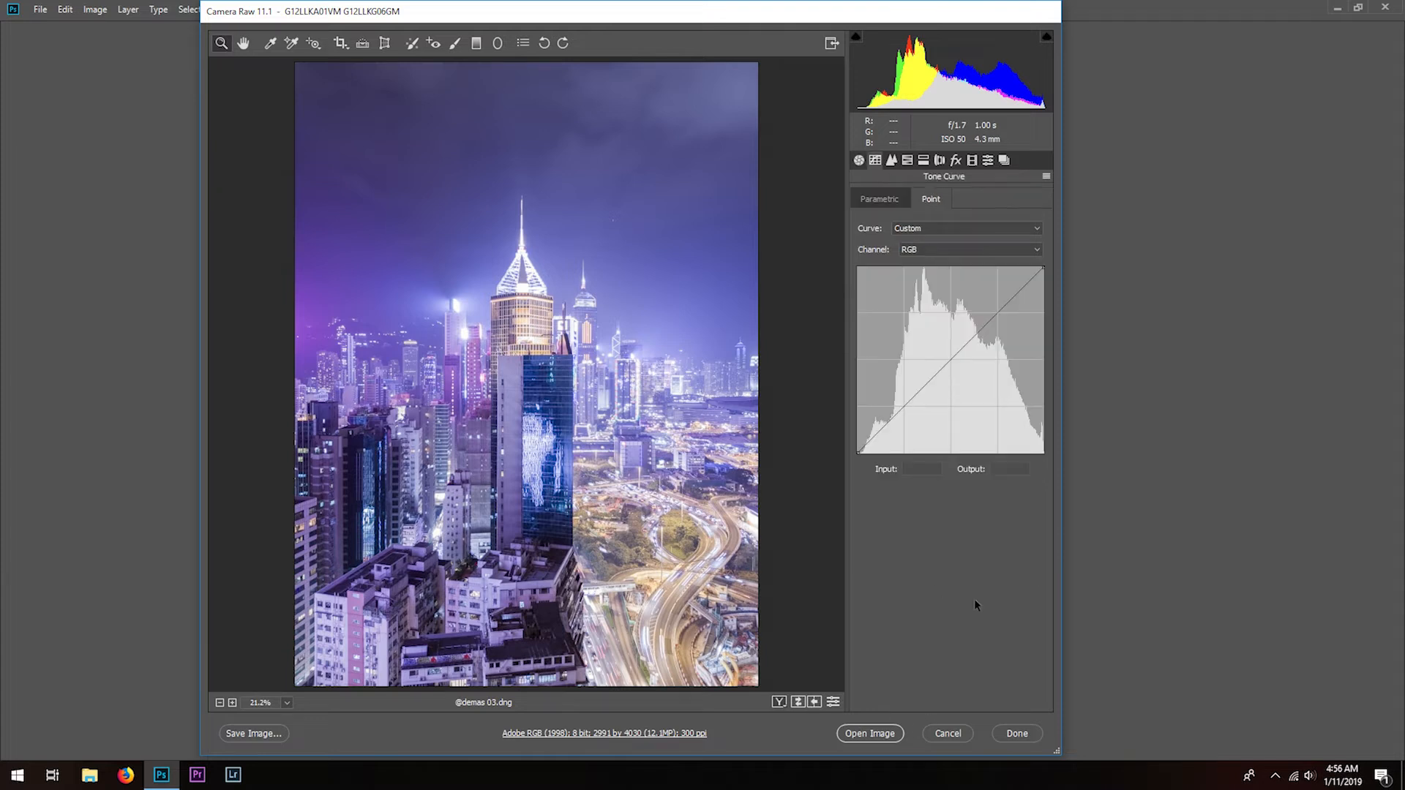
{"action": "left_click_drag", "start_coordinate": [1043, 270], "coordinate": [1057, 280]}
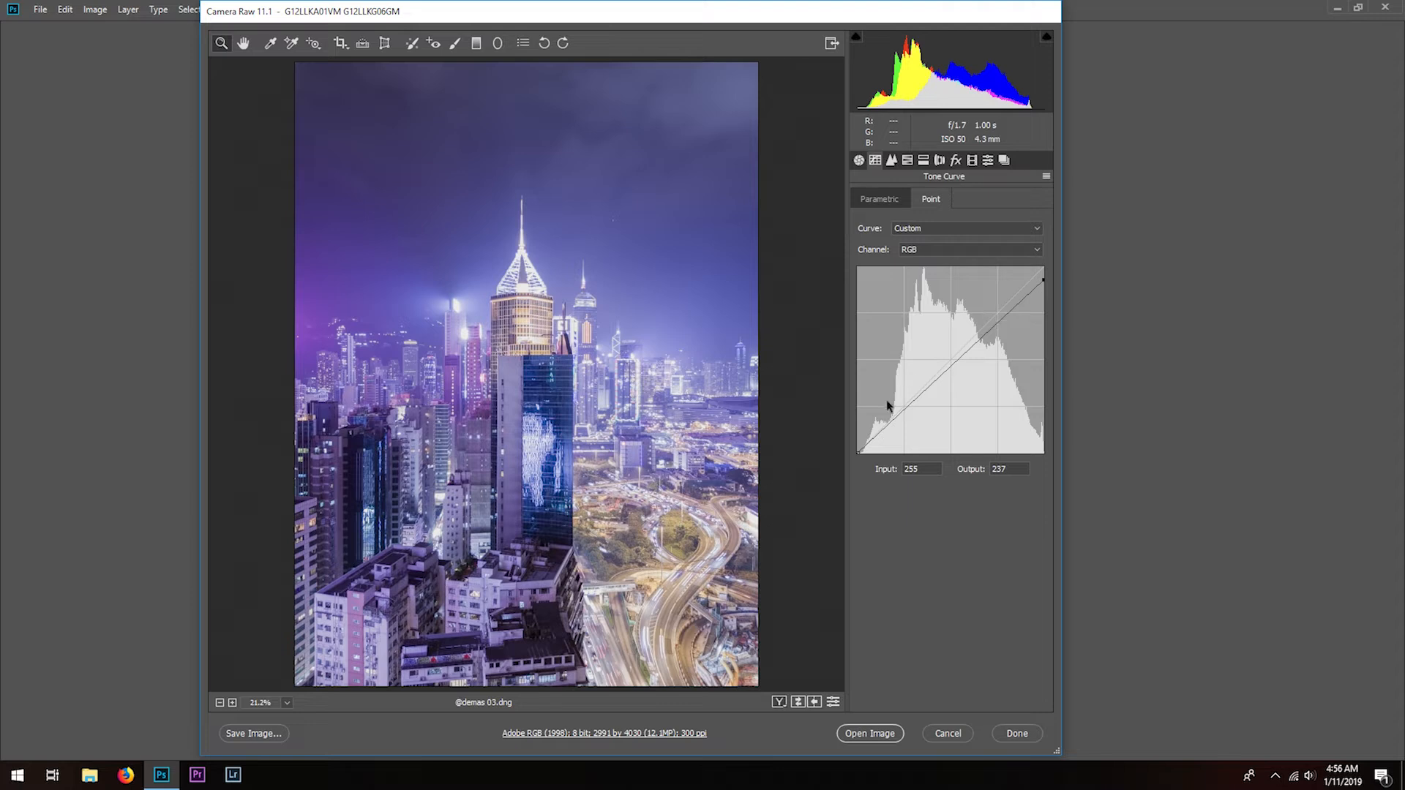
{"action": "left_click_drag", "start_coordinate": [889, 424], "coordinate": [889, 429]}
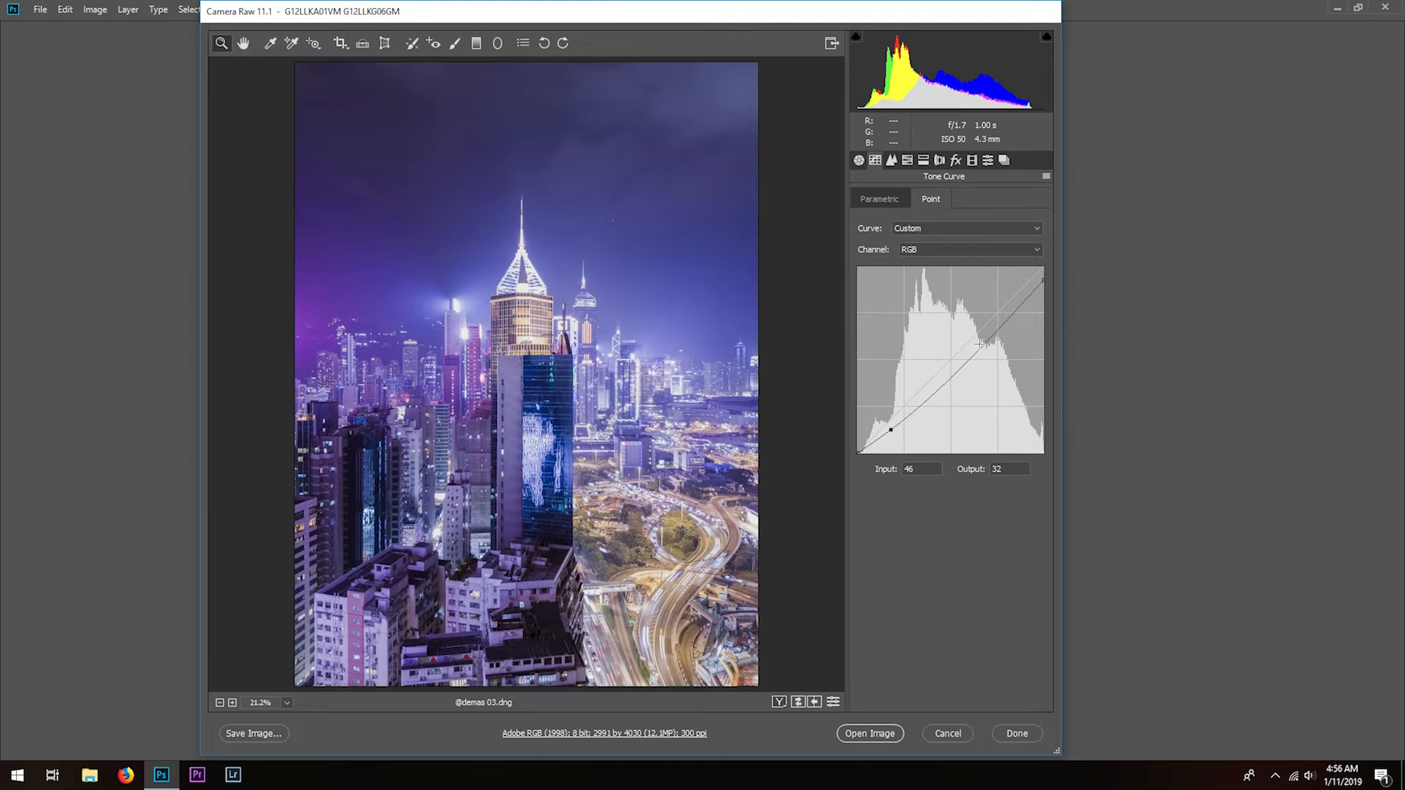
- Add a highlight point at input 203, output 192 and a midtone point at input 121, output 108 to the tone curve
{"action": "left_click", "coordinate": [1006, 318]}
{"action": "left_click_drag", "start_coordinate": [1006, 318], "coordinate": [1006, 312]}
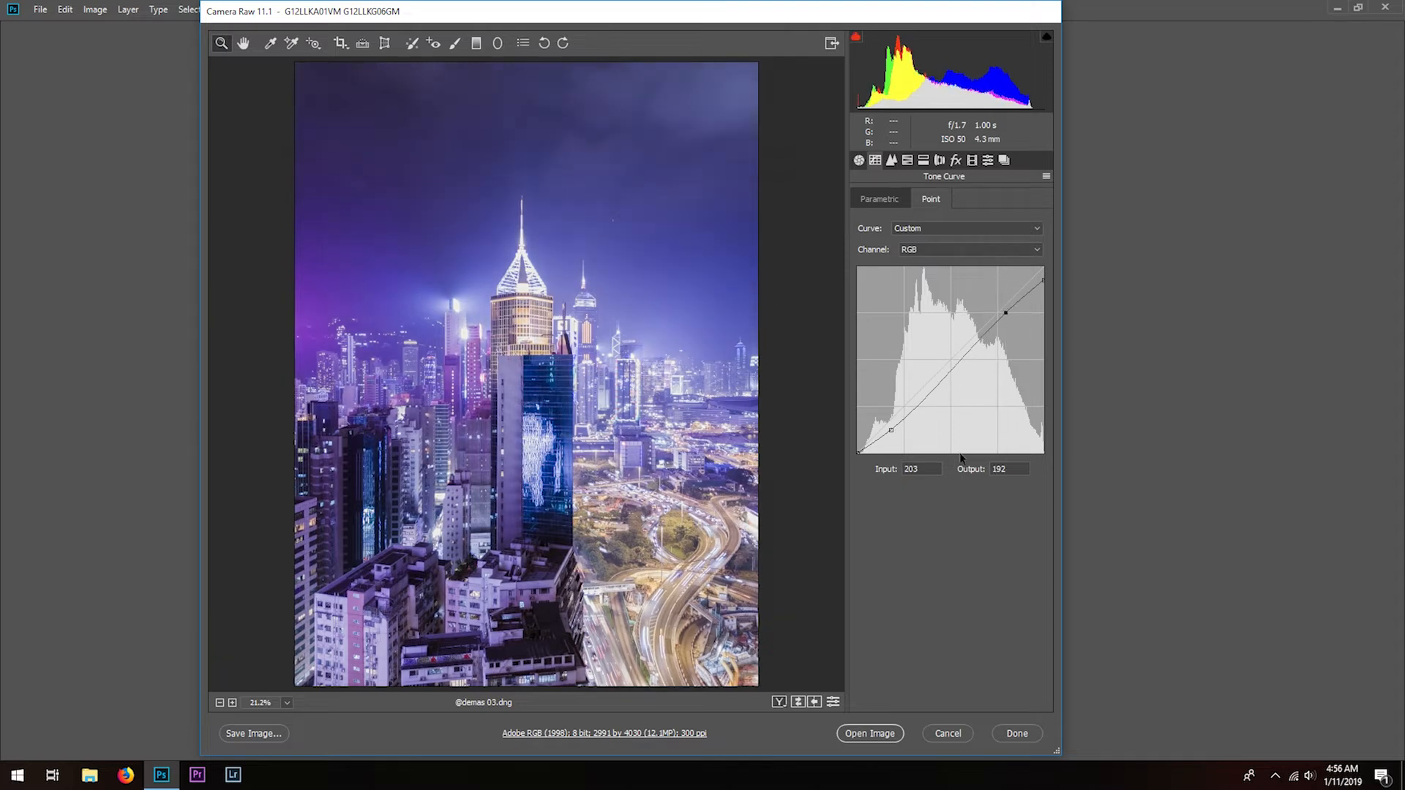
{"action": "left_click", "coordinate": [946, 376]}
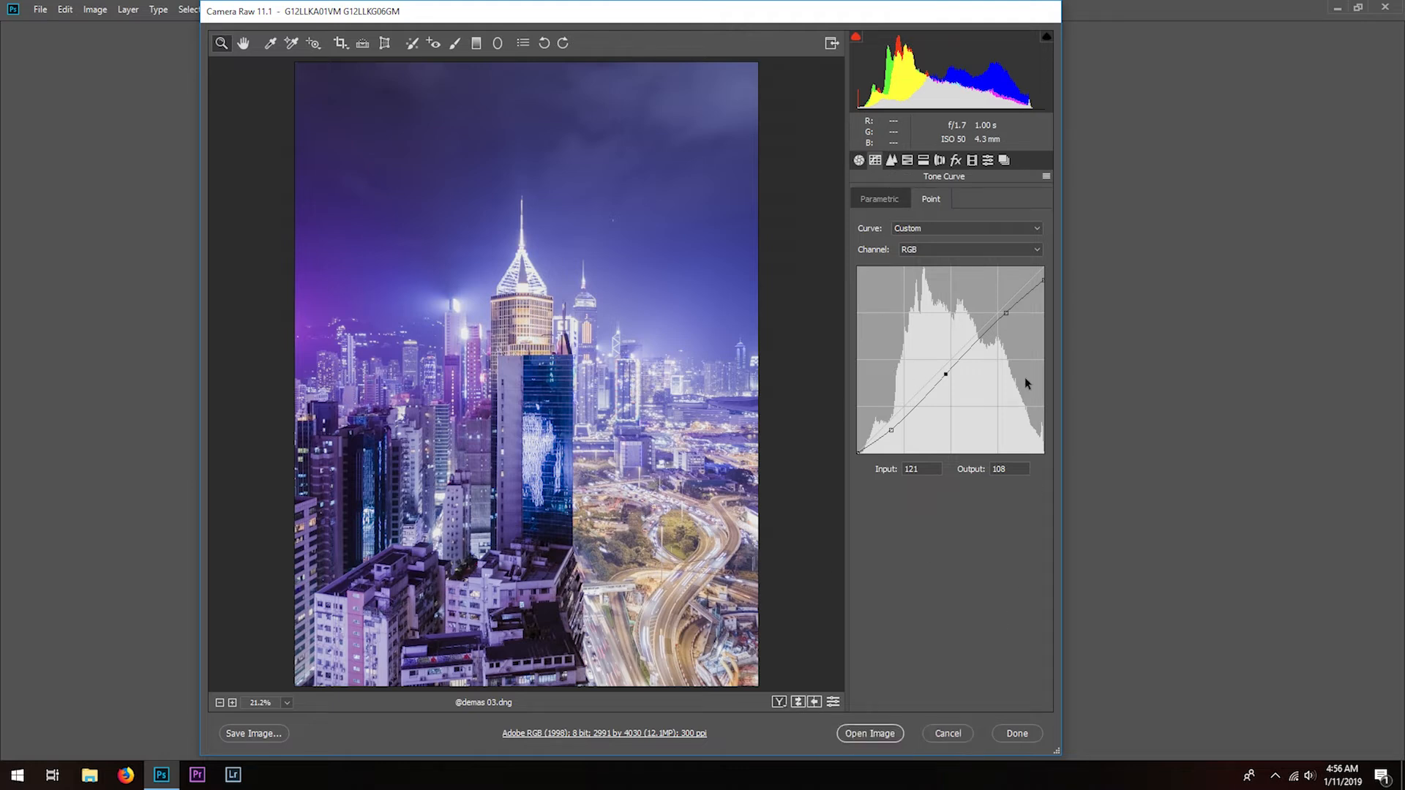
- In the HSL adjustments, set the Yellows hue to -15
{"action": "left_click", "coordinate": [907, 161]}
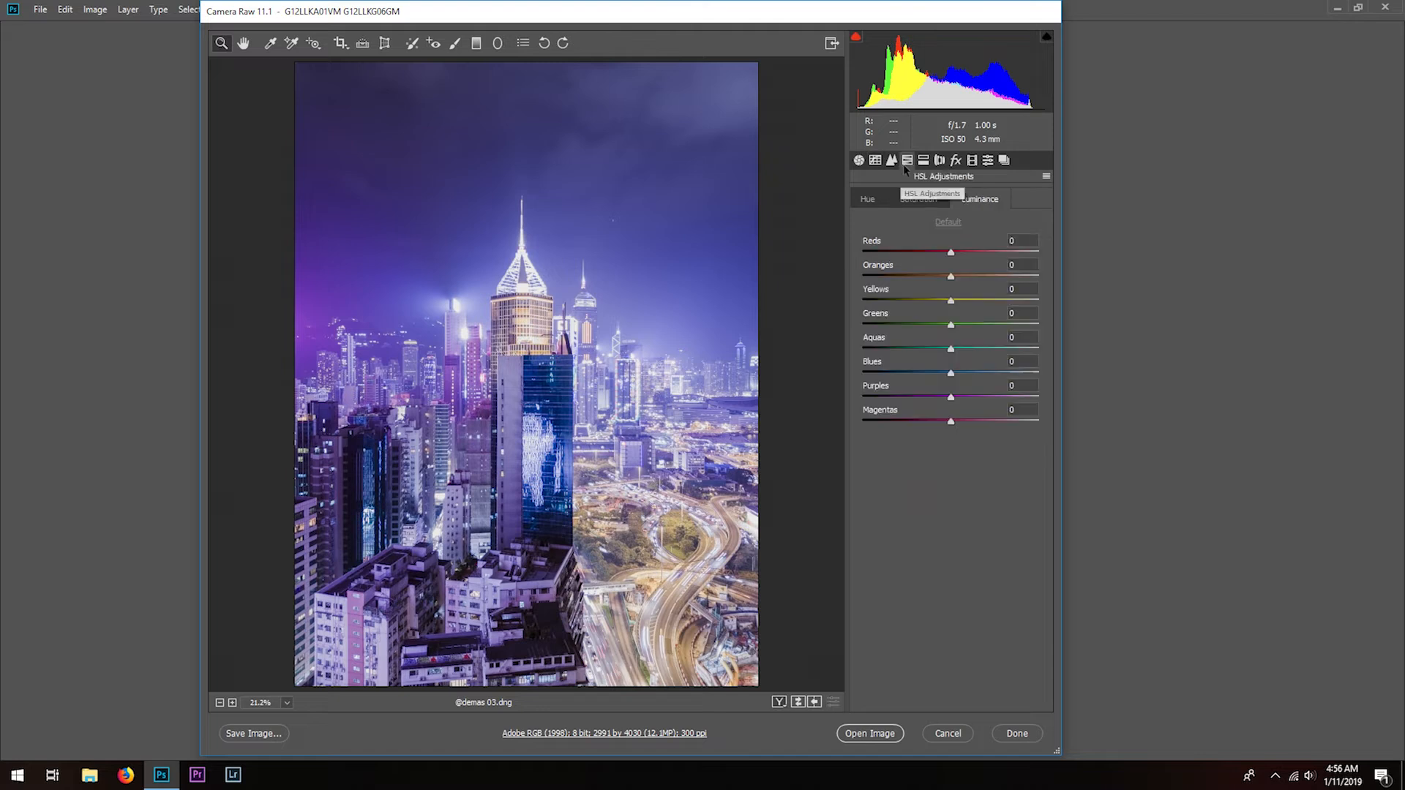
{"action": "left_click", "coordinate": [868, 200]}
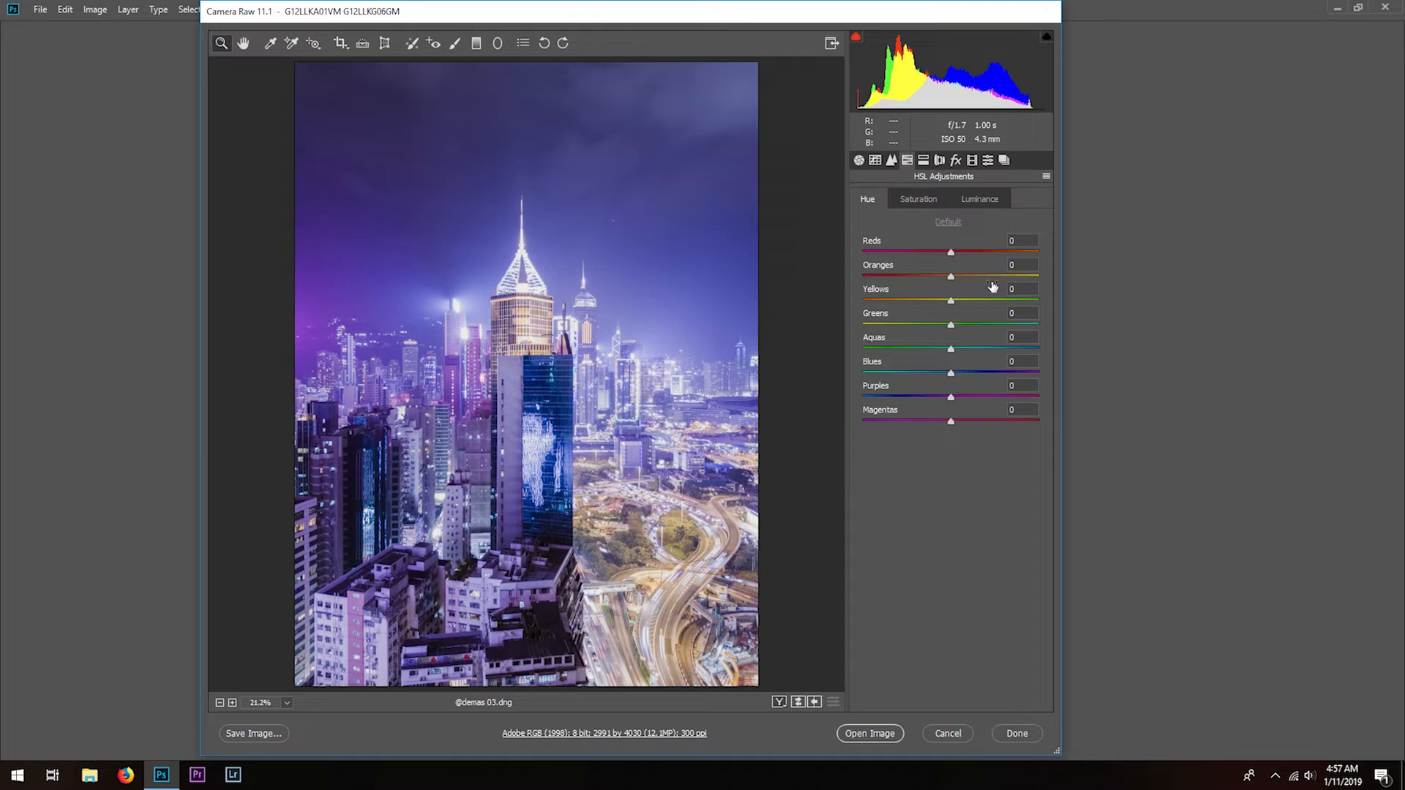
{"action": "left_click", "coordinate": [1025, 289]}
{"action": "type", "text": "-15"}
{"action": "key", "text": "Return"}
- Try shifting the Greens hue toward yellow, and reset it to 0
{"action": "left_click_drag", "start_coordinate": [951, 324], "coordinate": [873, 354]}
{"action": "double_click", "coordinate": [930, 323]}
{"action": "type", "text": "0"}
- Shift the Blues hue toward aqua and set it to -45
{"action": "left_click_drag", "start_coordinate": [951, 372], "coordinate": [891, 372]}
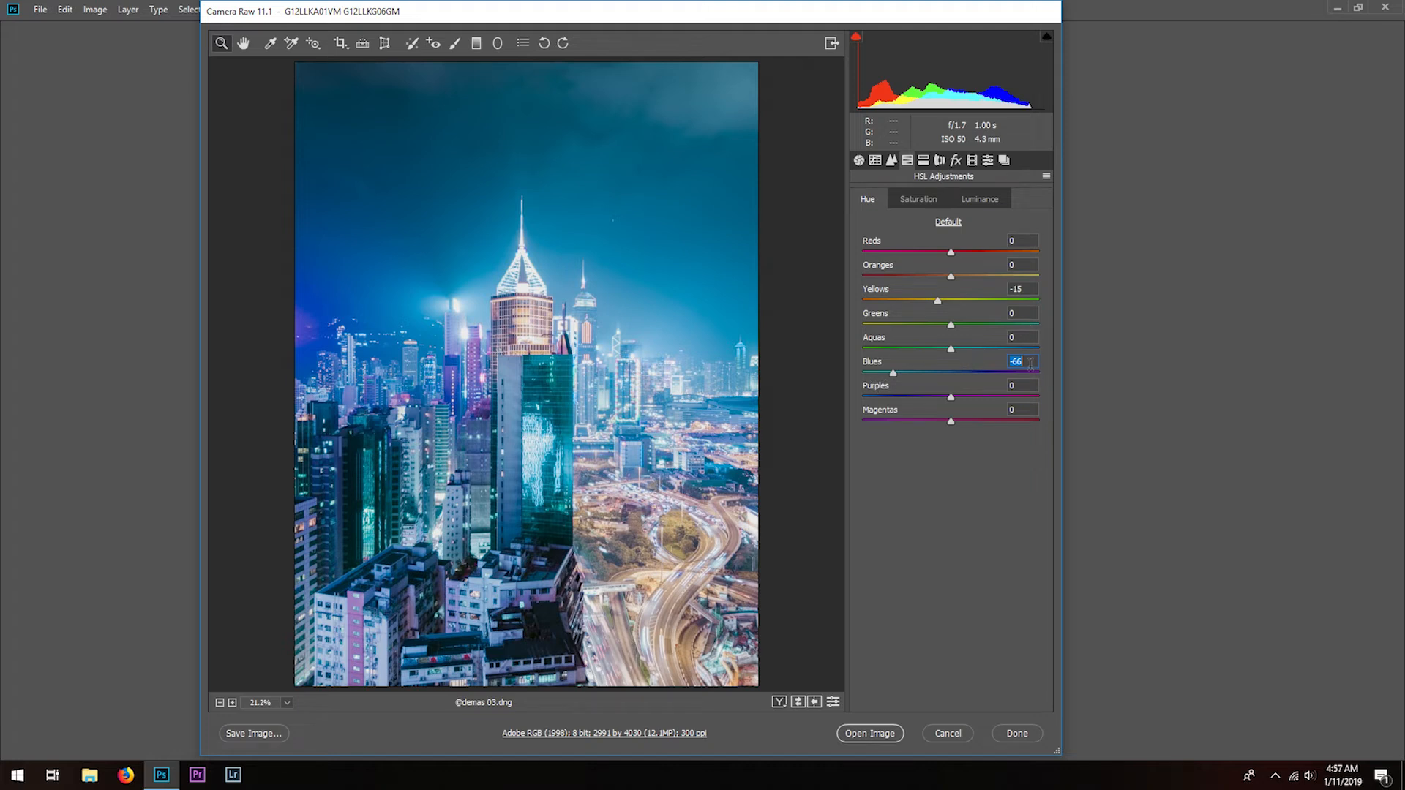
{"action": "type", "text": "-40"}
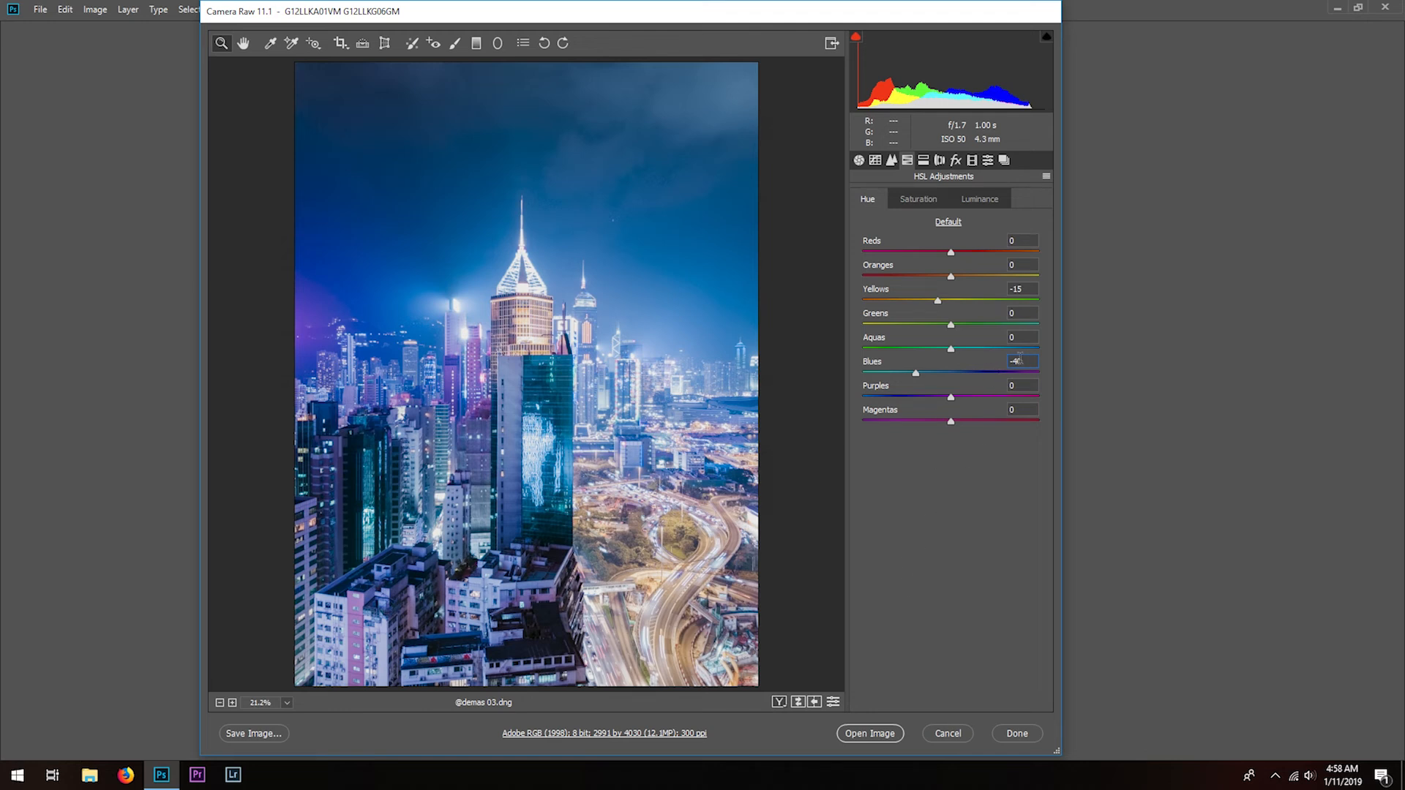
{"action": "type", "text": "-45"}
- Set the Purples hue to +25 and shift the Magentas hue toward purple
{"action": "mouse_move", "coordinate": [950, 397]}
{"action": "left_mouse_down"}
{"action": "mouse_move", "coordinate": [999, 399]}
{"action": "mouse_move", "coordinate": [902, 398]}
{"action": "mouse_move", "coordinate": [987, 403]}
{"action": "mouse_move", "coordinate": [955, 402]}
{"action": "mouse_move", "coordinate": [971, 402]}
{"action": "left_mouse_up"}
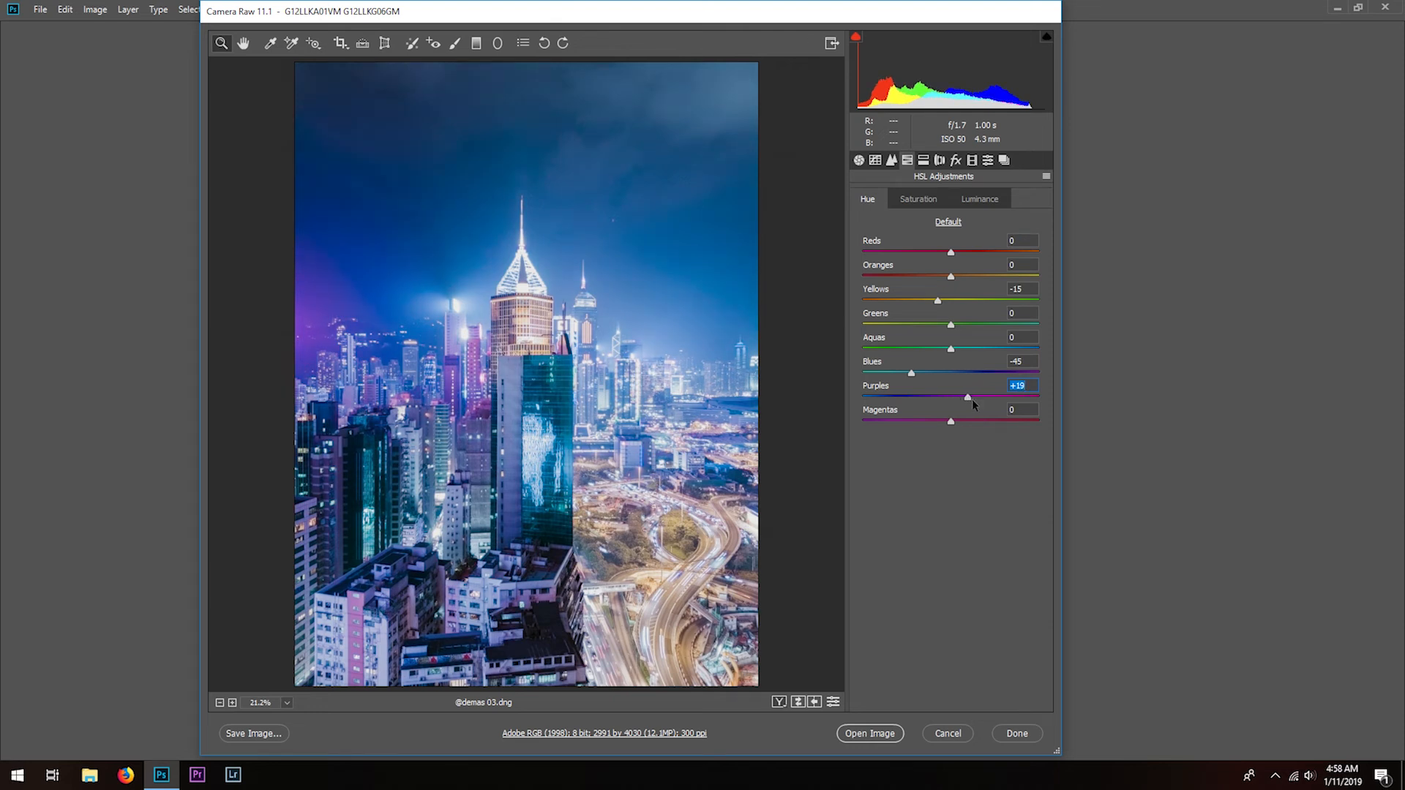
{"action": "type", "text": "25"}
{"action": "left_click", "coordinate": [1011, 409]}
{"action": "left_click_drag", "start_coordinate": [952, 427], "coordinate": [912, 425]}
- In the HSL saturation settings, set Reds to +25 and Oranges to +20
{"action": "left_click", "coordinate": [928, 199]}
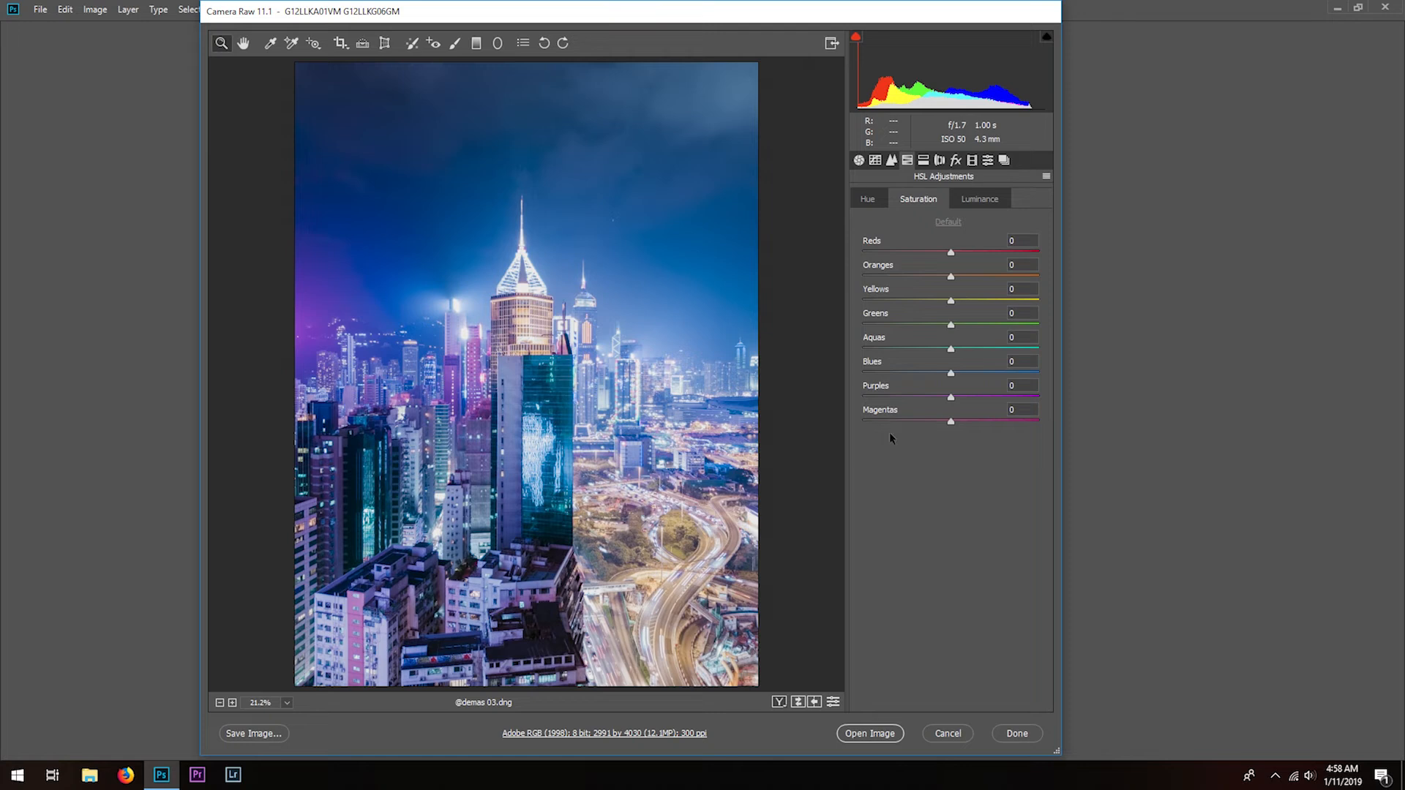
{"action": "left_click", "coordinate": [1013, 240]}
{"action": "type", "text": "25"}
{"action": "mouse_move", "coordinate": [972, 252]}
{"action": "left_mouse_down"}
{"action": "mouse_move", "coordinate": [1055, 250]}
{"action": "mouse_move", "coordinate": [993, 252]}
{"action": "left_mouse_up"}
{"action": "type", "text": "25"}
{"action": "mouse_move", "coordinate": [950, 276]}
{"action": "left_mouse_down"}
{"action": "mouse_move", "coordinate": [1006, 277]}
{"action": "mouse_move", "coordinate": [957, 276]}
{"action": "mouse_move", "coordinate": [973, 277]}
{"action": "left_mouse_up"}
- Try a Yellows saturation of -100, and reset it to 0
{"action": "key", "text": "Tab"}
{"action": "type", "text": "-100"}
{"action": "key", "text": "Return"}
{"action": "left_click", "coordinate": [1001, 306]}
{"action": "type", "text": "0"}
- Try different Greens and Aquas saturation amounts, and reset both to 0
{"action": "mouse_move", "coordinate": [950, 325]}
{"action": "left_mouse_down"}
{"action": "mouse_move", "coordinate": [988, 326]}
{"action": "mouse_move", "coordinate": [937, 326]}
{"action": "mouse_move", "coordinate": [1095, 325]}
{"action": "mouse_move", "coordinate": [853, 326]}
{"action": "mouse_move", "coordinate": [950, 325]}
{"action": "left_mouse_up"}
{"action": "double_click", "coordinate": [950, 324]}
{"action": "left_click_drag", "start_coordinate": [950, 349], "coordinate": [849, 351]}
{"action": "left_click_drag", "start_coordinate": [1058, 345], "coordinate": [1018, 356]}
{"action": "double_click", "coordinate": [1018, 352]}
- Try several Blues saturation amounts and set it to -20
{"action": "left_click_drag", "start_coordinate": [950, 374], "coordinate": [981, 381]}
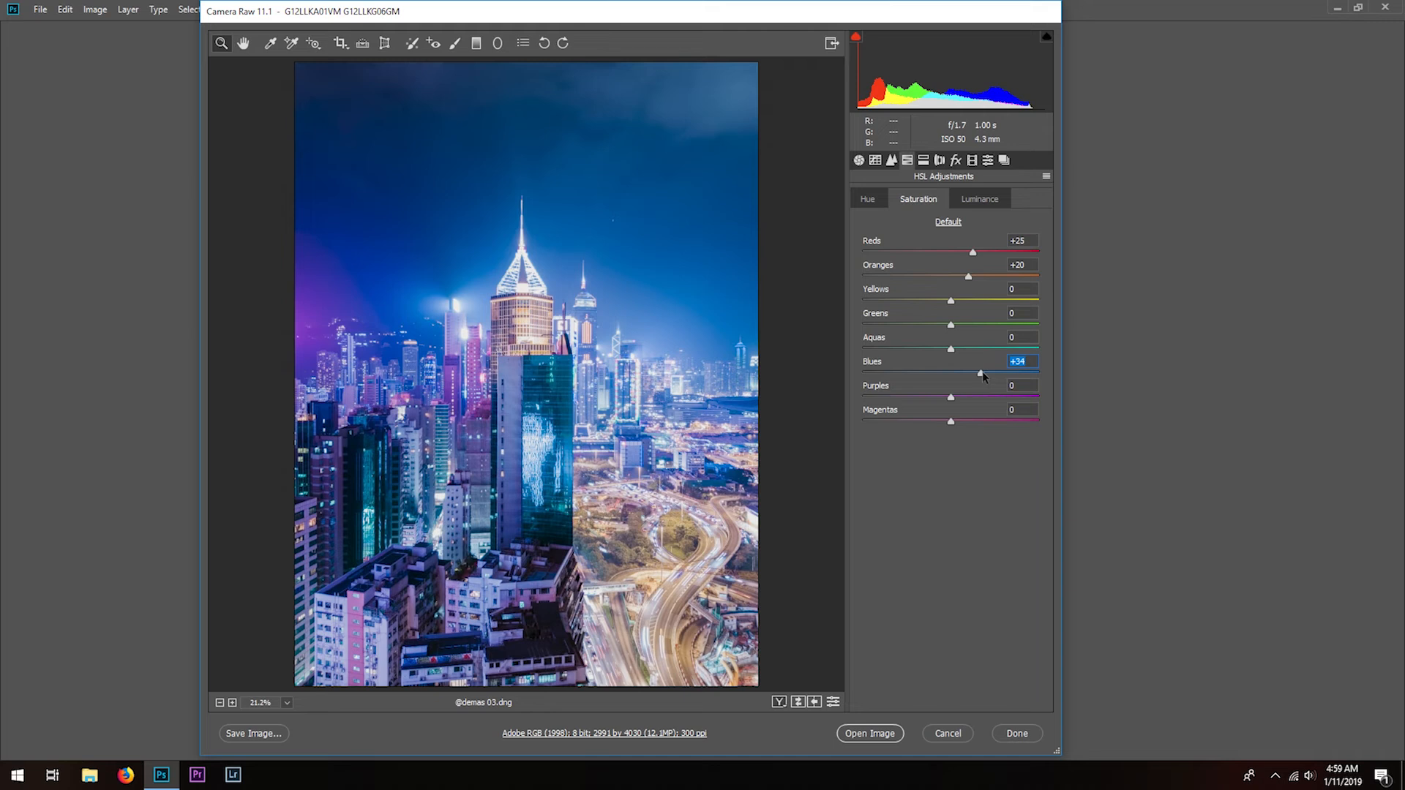
{"action": "type", "text": "-30"}
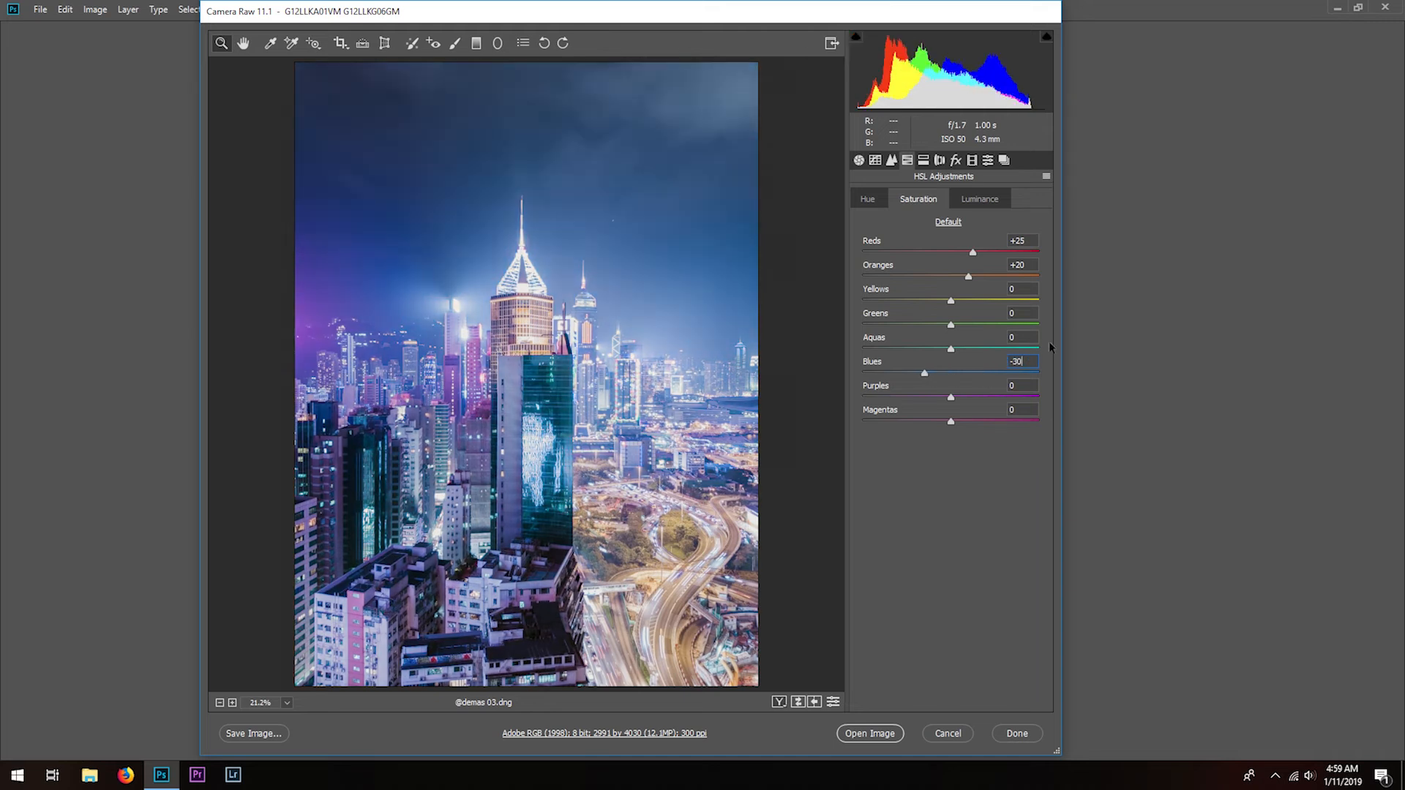
{"action": "key", "text": "Return"}
{"action": "type", "text": "0"}
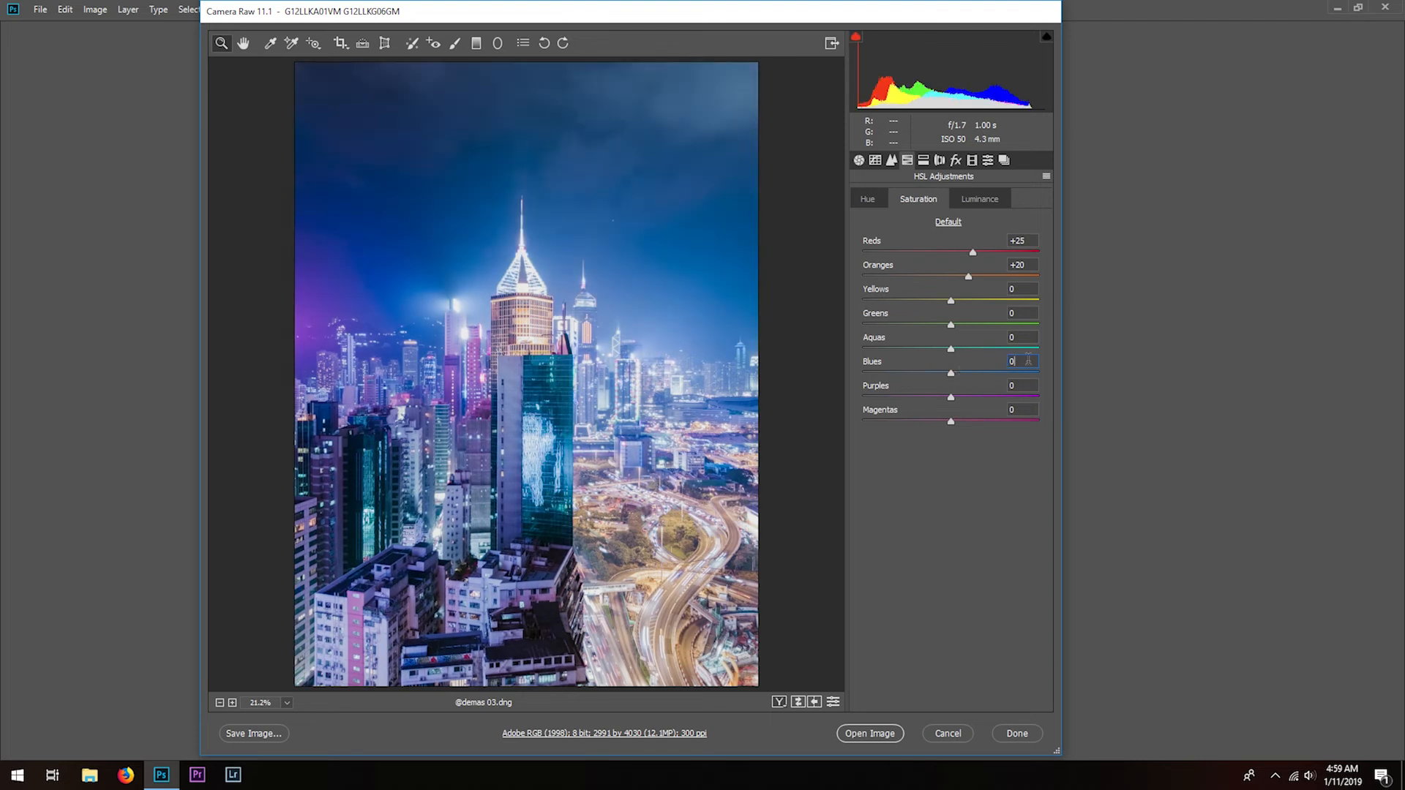
{"action": "type", "text": "-20"}
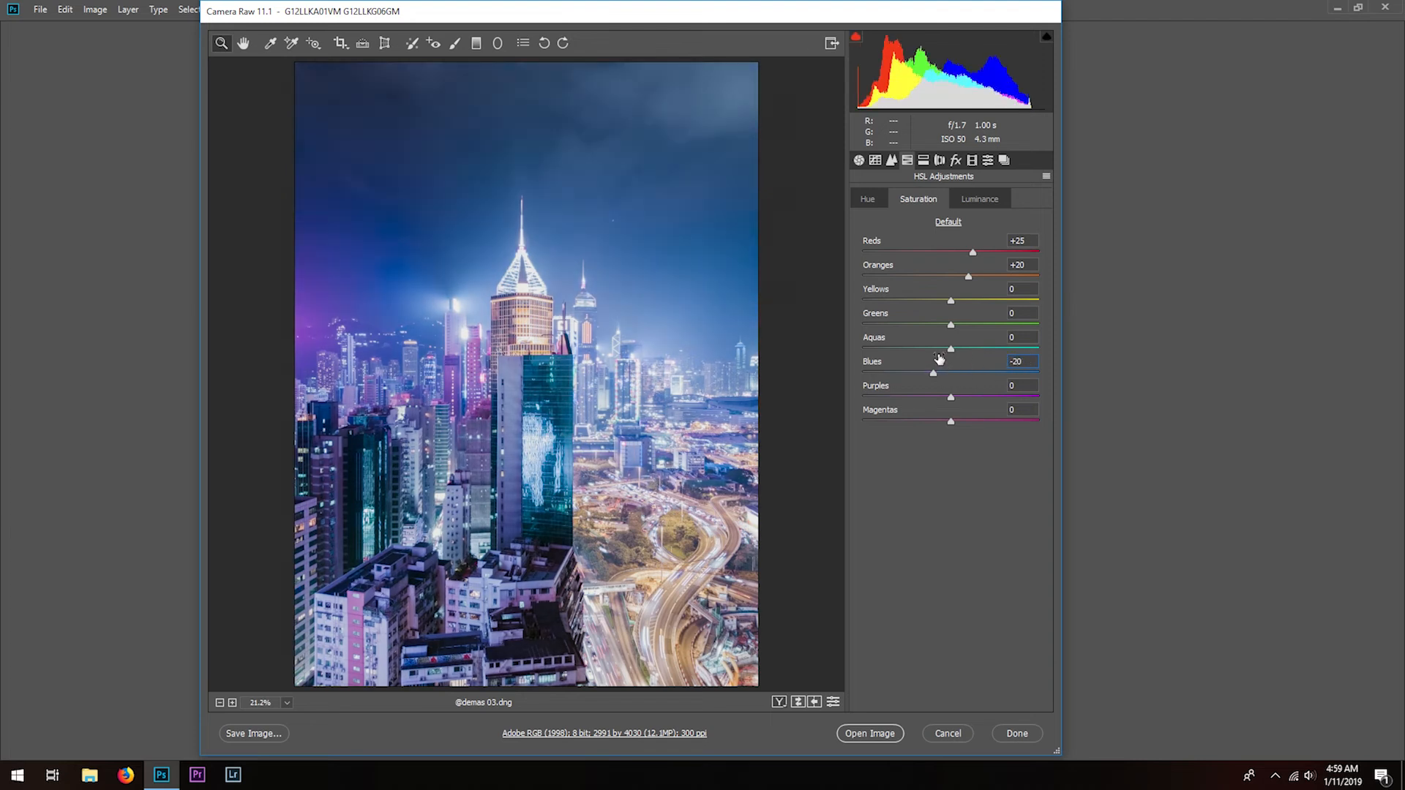
{"action": "left_click", "coordinate": [1019, 361]}
- In the HSL luminance settings, test darker Reds and reset them to 0, and set Oranges to +15
{"action": "left_click", "coordinate": [980, 199]}
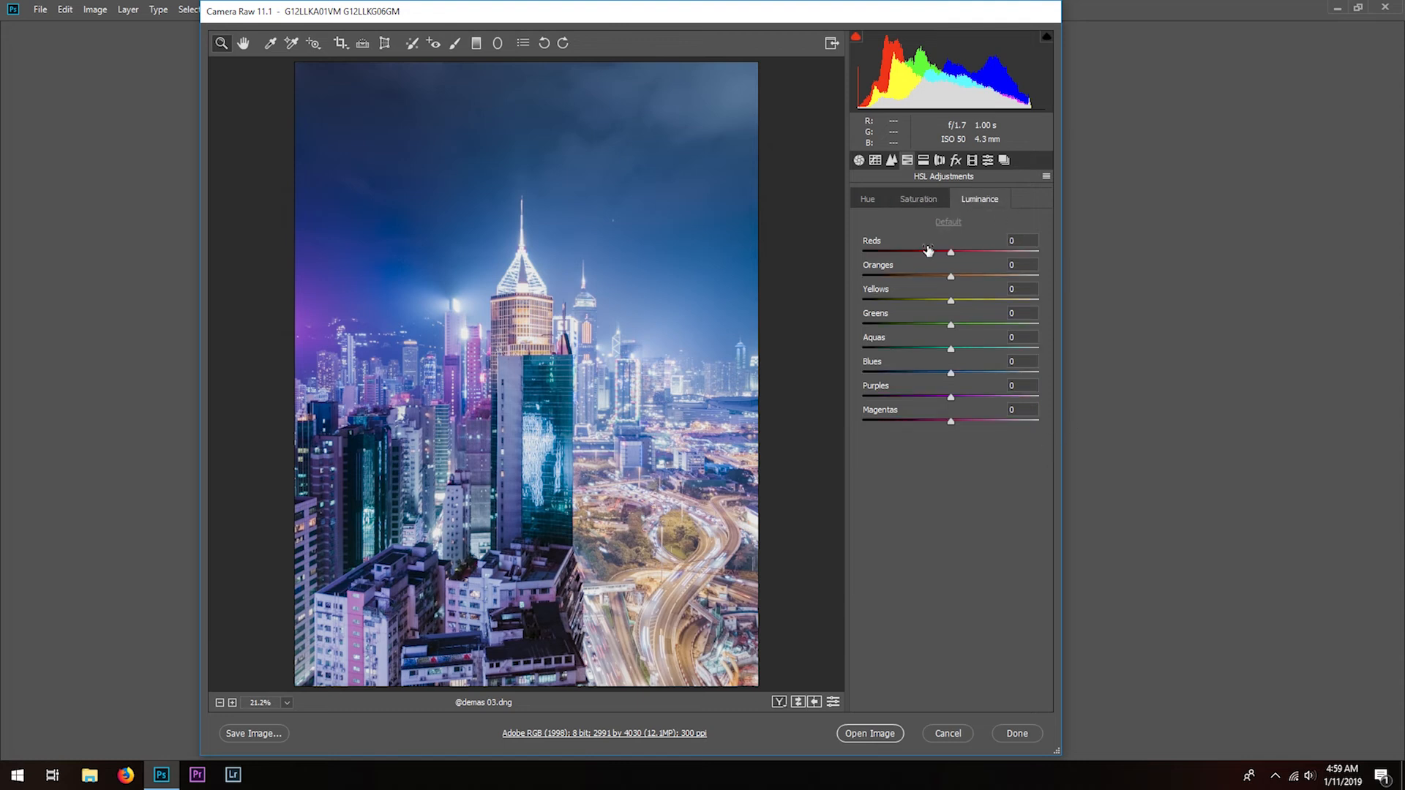
{"action": "left_click_drag", "start_coordinate": [951, 254], "coordinate": [884, 260]}
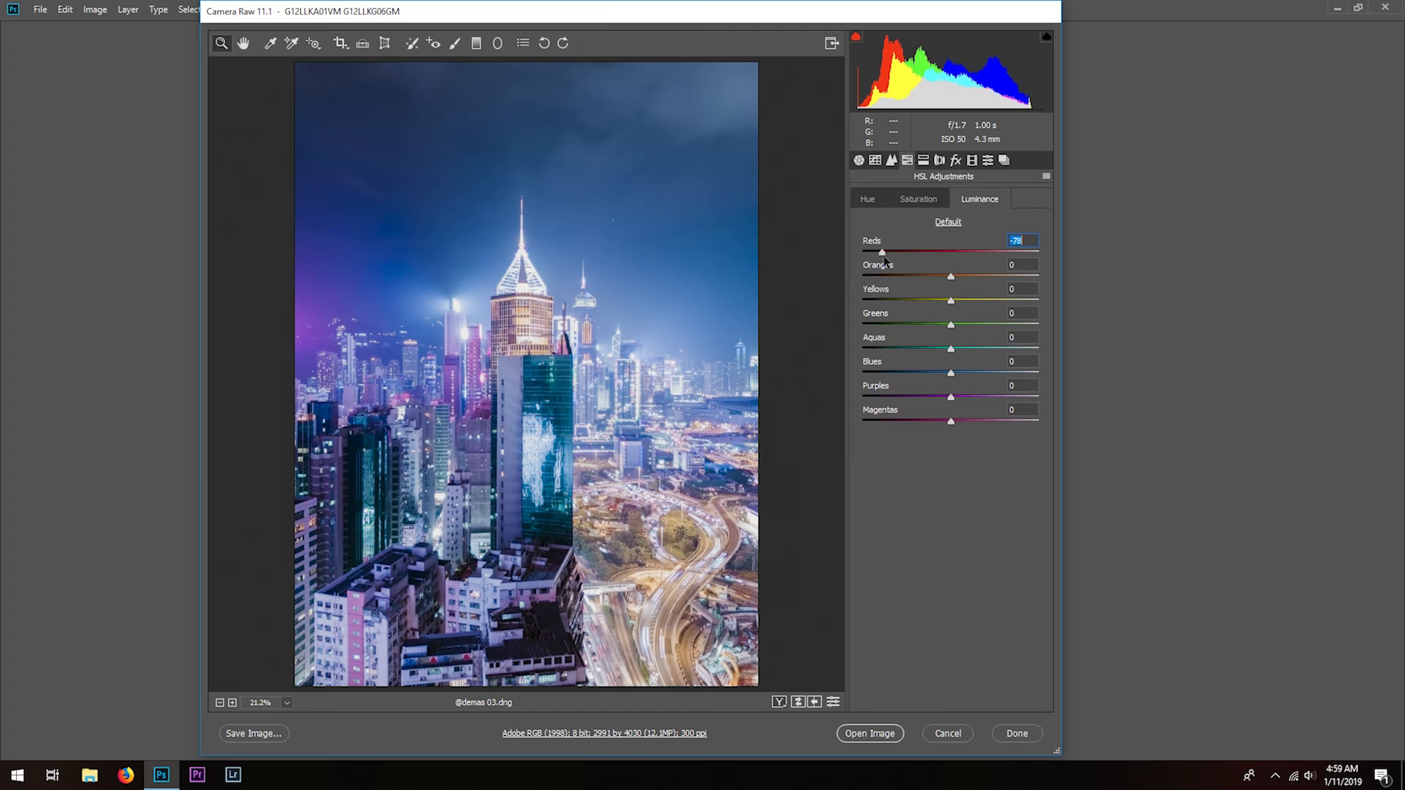
{"action": "type", "text": "0"}
{"action": "key", "text": "Tab"}
{"action": "mouse_move", "coordinate": [952, 280]}
{"action": "left_mouse_down"}
{"action": "mouse_move", "coordinate": [985, 284]}
{"action": "mouse_move", "coordinate": [896, 281]}
{"action": "mouse_move", "coordinate": [980, 279]}
{"action": "left_mouse_up"}
{"action": "type", "text": "15"}
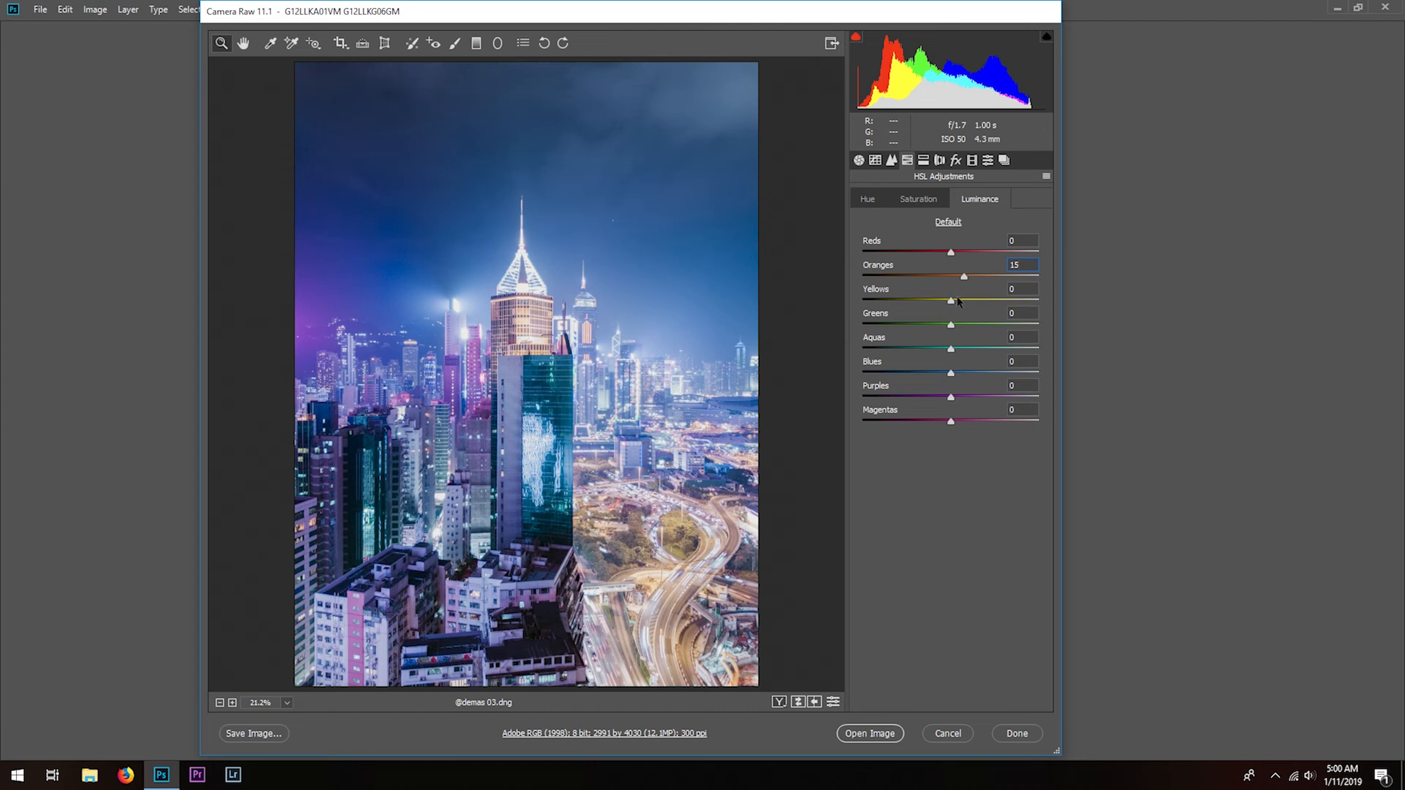
- Try different luminance amounts for Yellows, Greens and Aquas, and reset them to 0
{"action": "mouse_move", "coordinate": [951, 301]}
{"action": "left_mouse_down"}
{"action": "mouse_move", "coordinate": [970, 302]}
{"action": "mouse_move", "coordinate": [923, 304]}
{"action": "mouse_move", "coordinate": [949, 305]}
{"action": "left_mouse_up"}
{"action": "type", "text": "0"}
{"action": "mouse_move", "coordinate": [952, 325]}
{"action": "left_mouse_down"}
{"action": "mouse_move", "coordinate": [968, 328]}
{"action": "mouse_move", "coordinate": [955, 333]}
{"action": "left_mouse_up"}
{"action": "type", "text": "0"}
{"action": "left_click", "coordinate": [951, 348]}
- Set the Blues luminance to +18 and slightly lower the Purples luminance
{"action": "mouse_move", "coordinate": [950, 373]}
{"action": "left_mouse_down"}
{"action": "mouse_move", "coordinate": [989, 374]}
{"action": "mouse_move", "coordinate": [937, 372]}
{"action": "mouse_move", "coordinate": [982, 370]}
{"action": "mouse_move", "coordinate": [969, 369]}
{"action": "left_mouse_up"}
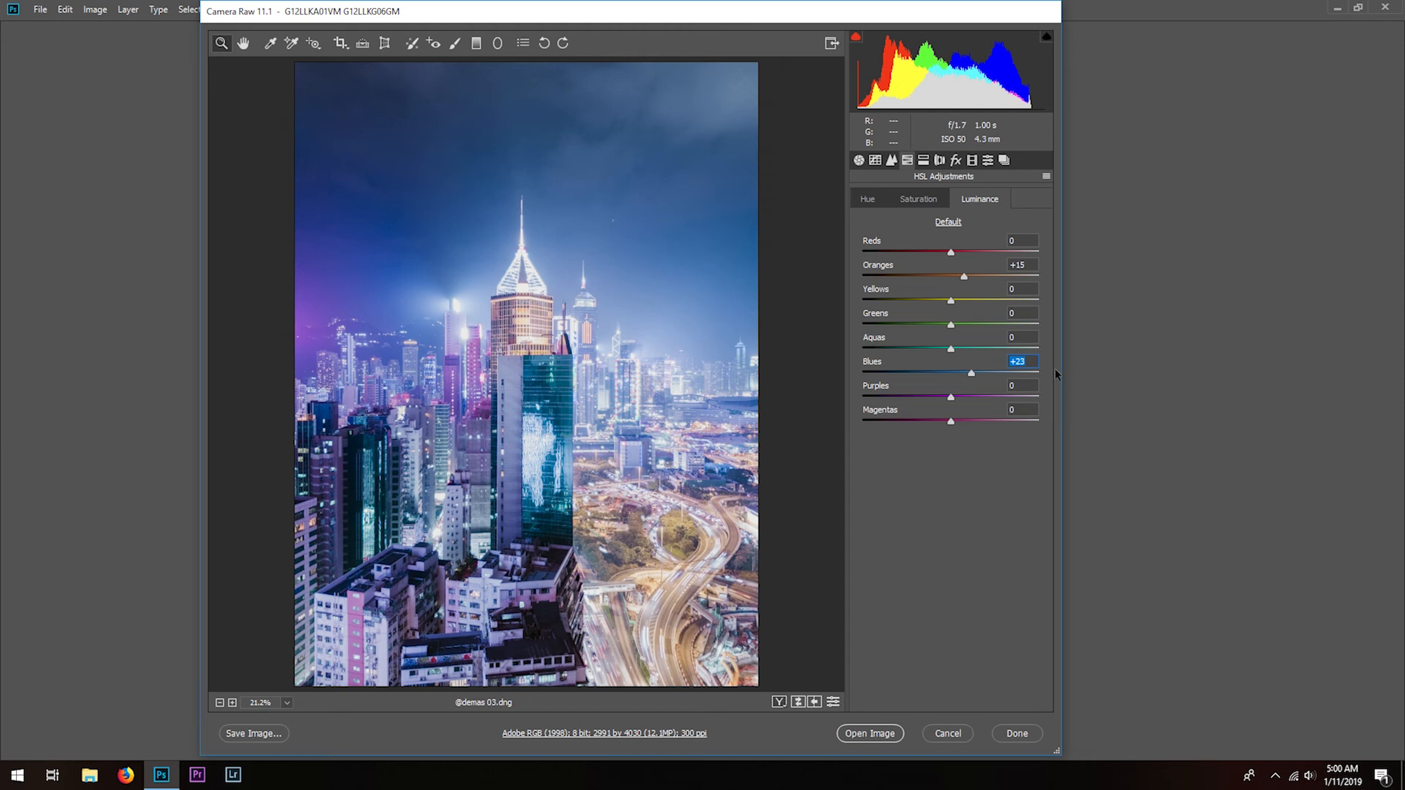
{"action": "type", "text": "18"}
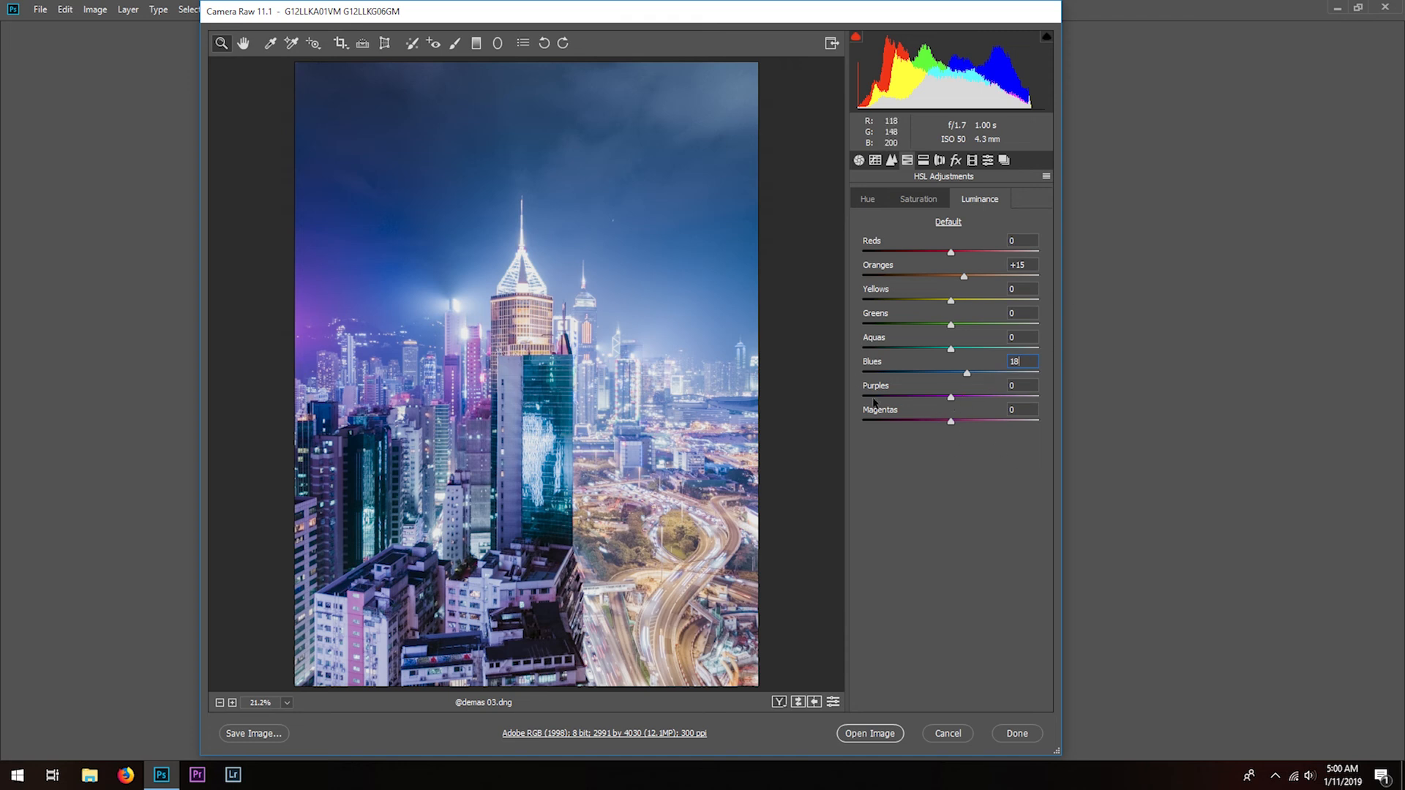
{"action": "left_click_drag", "start_coordinate": [951, 397], "coordinate": [939, 401]}
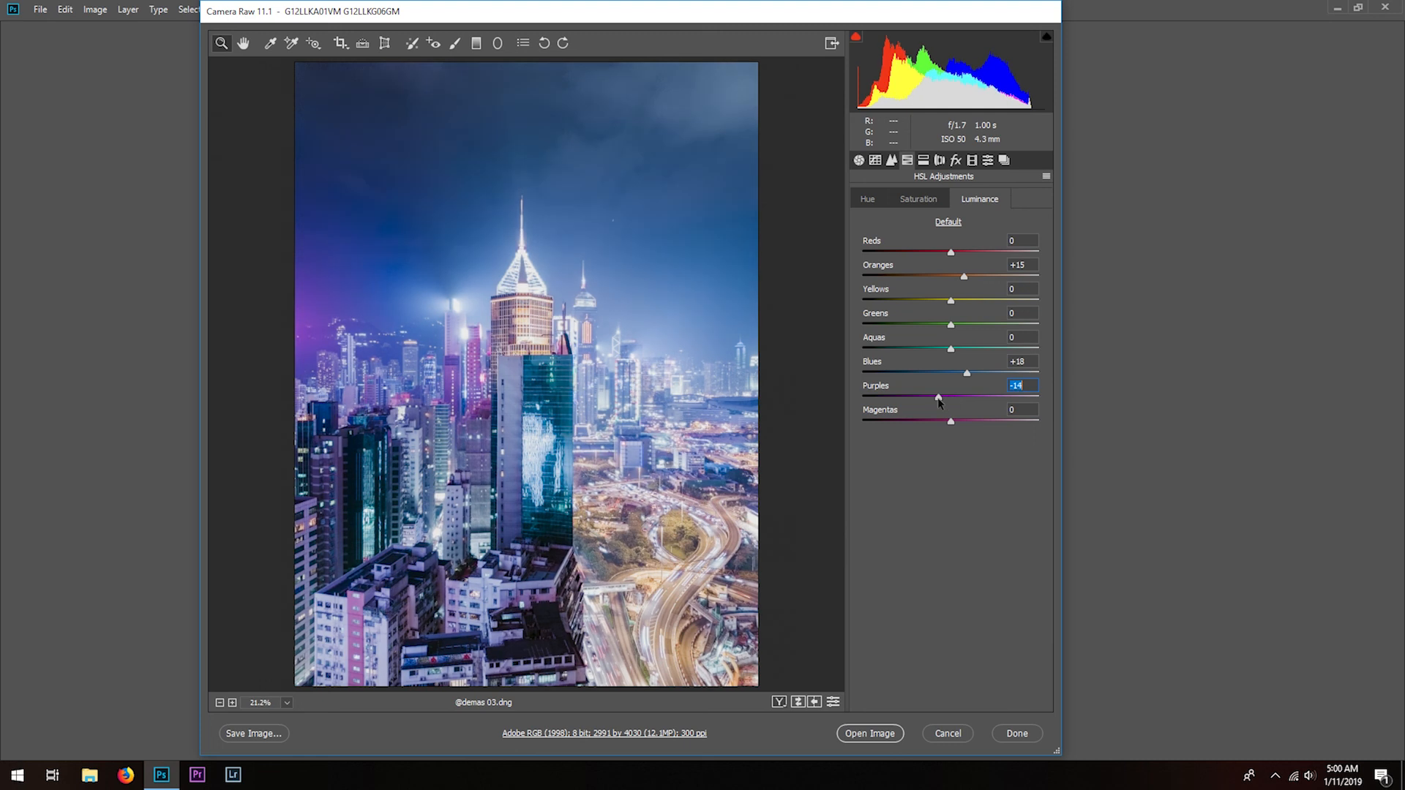
- Add a post-crop vignette with an amount of -15
{"action": "left_click", "coordinate": [925, 162]}
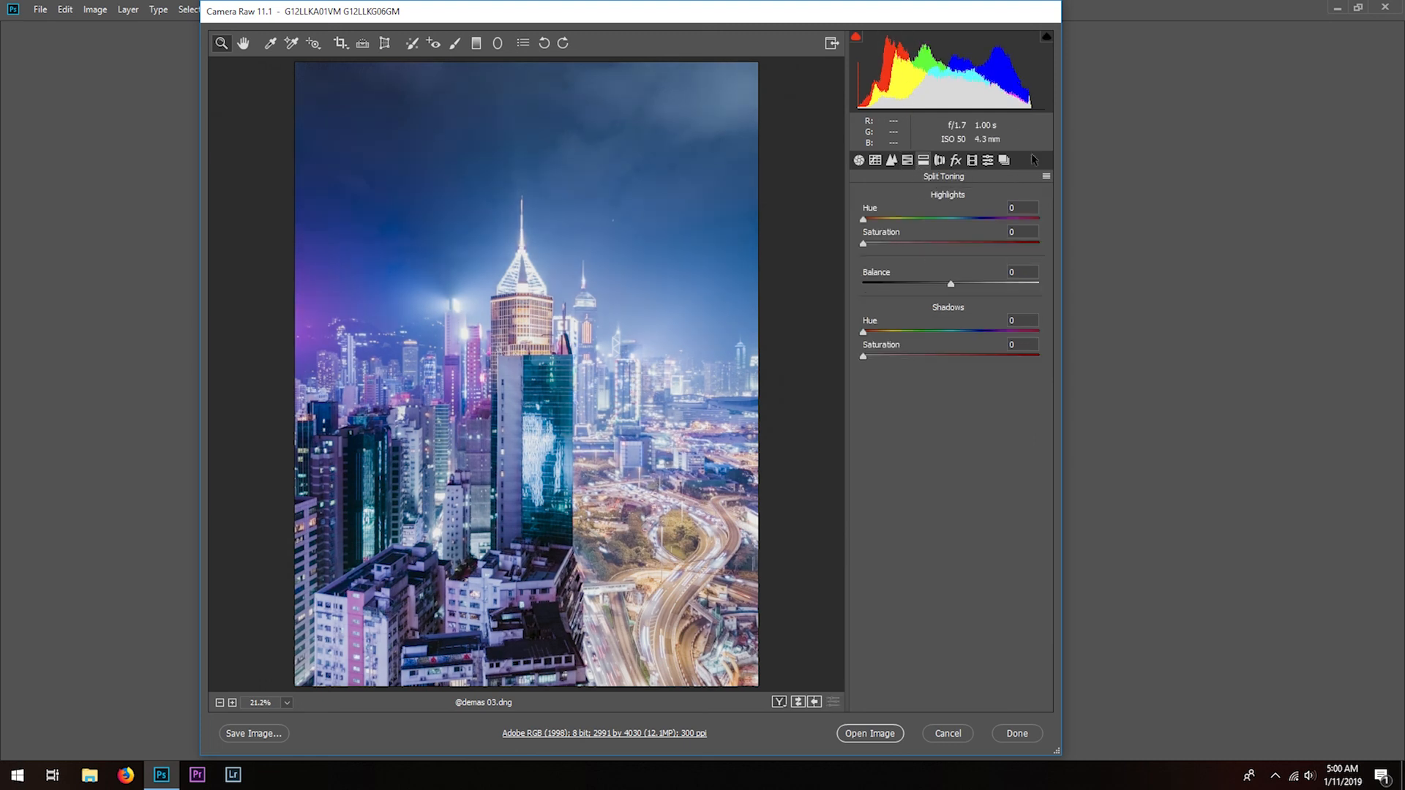
{"action": "left_click", "coordinate": [939, 160]}
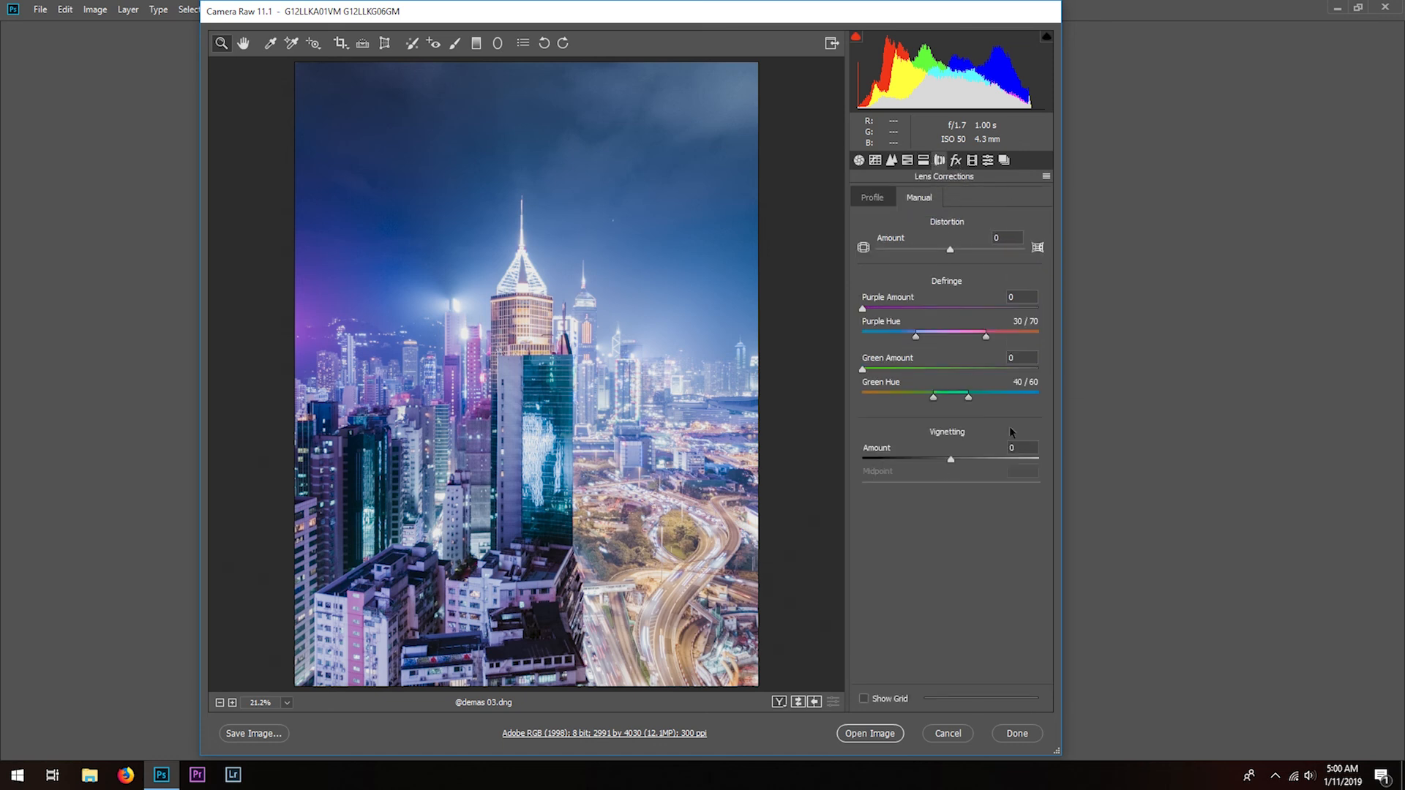
{"action": "left_click", "coordinate": [956, 160]}
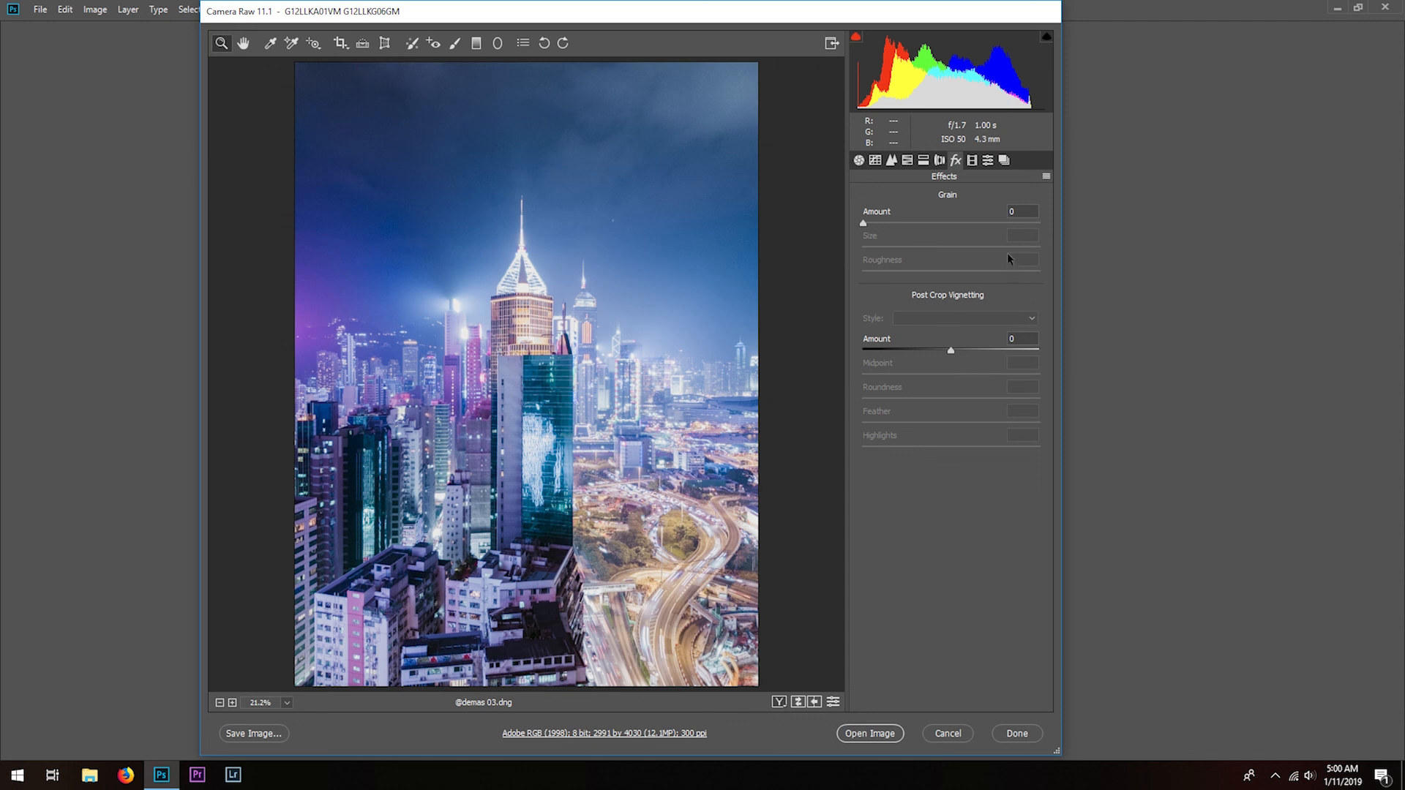
{"action": "left_click", "coordinate": [1018, 334]}
{"action": "type", "text": "-15"}
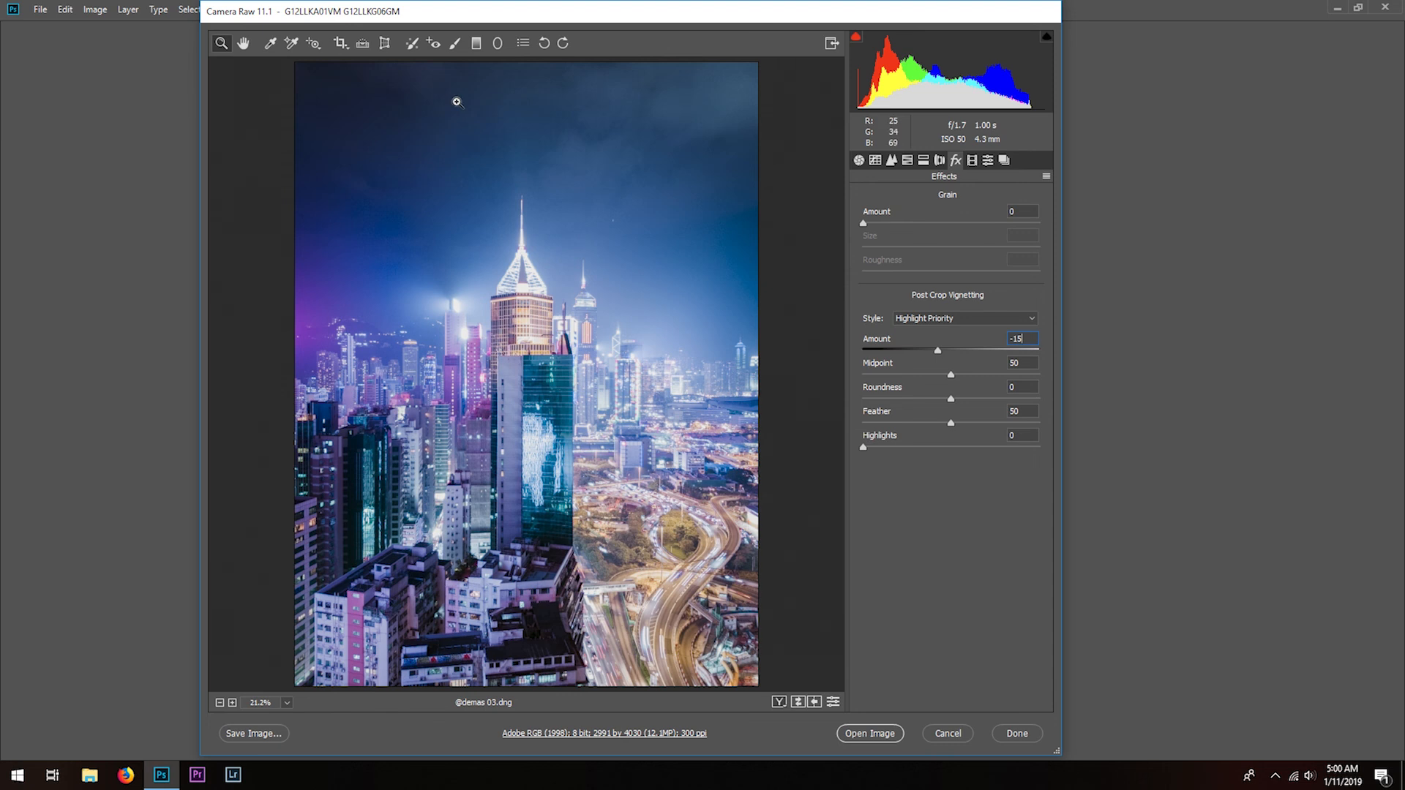
- Compare the original photo with the fully graded version
{"action": "left_click", "coordinate": [797, 703]}
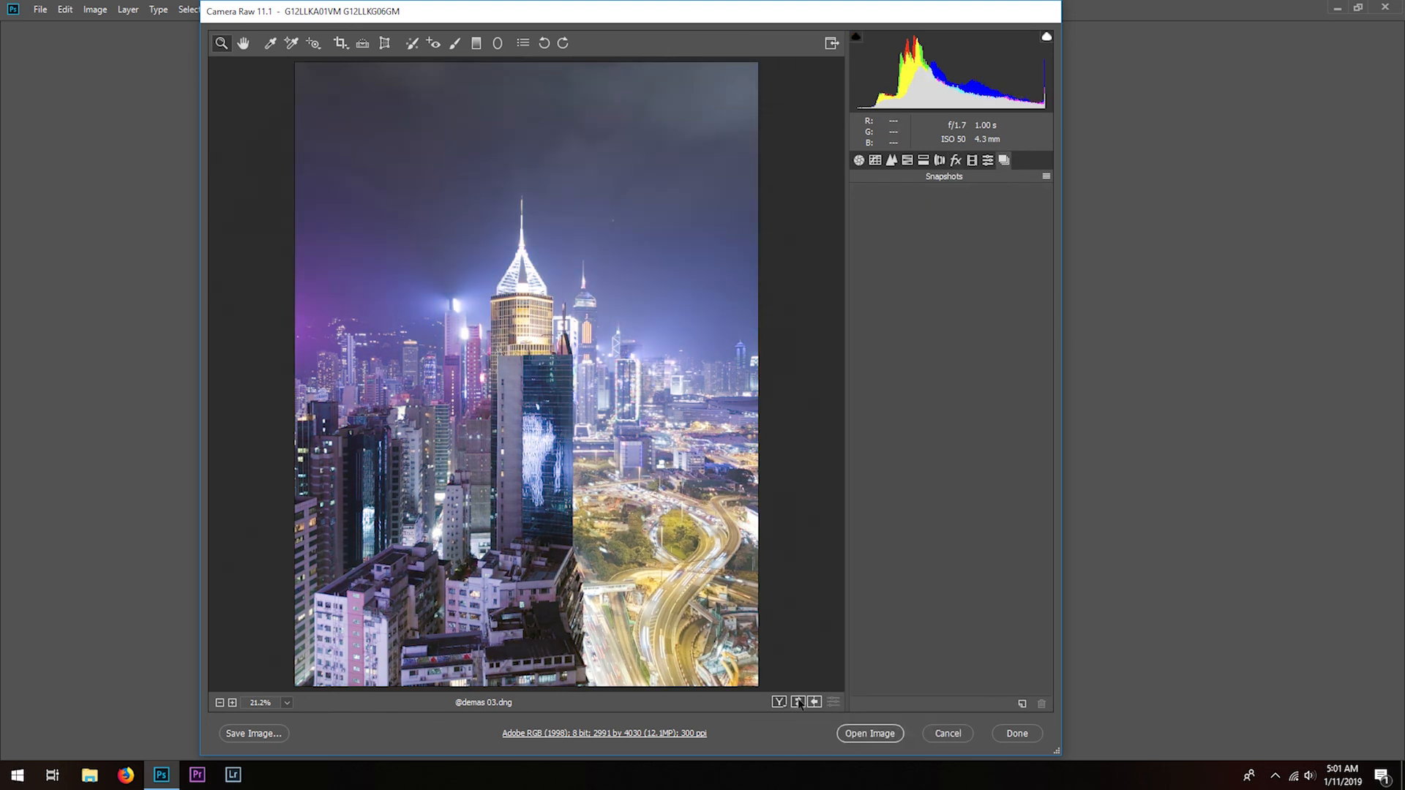
{"action": "left_click", "coordinate": [798, 702]}
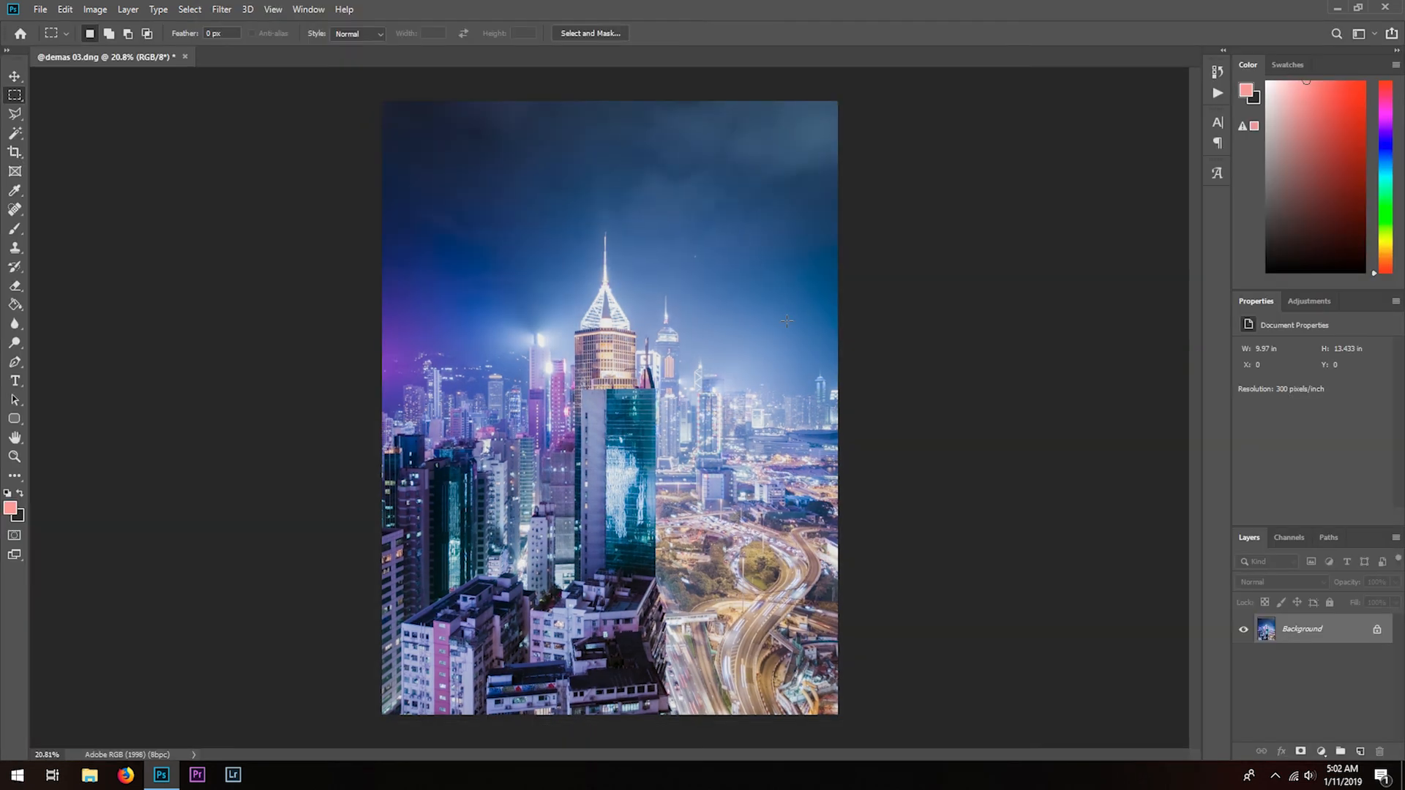